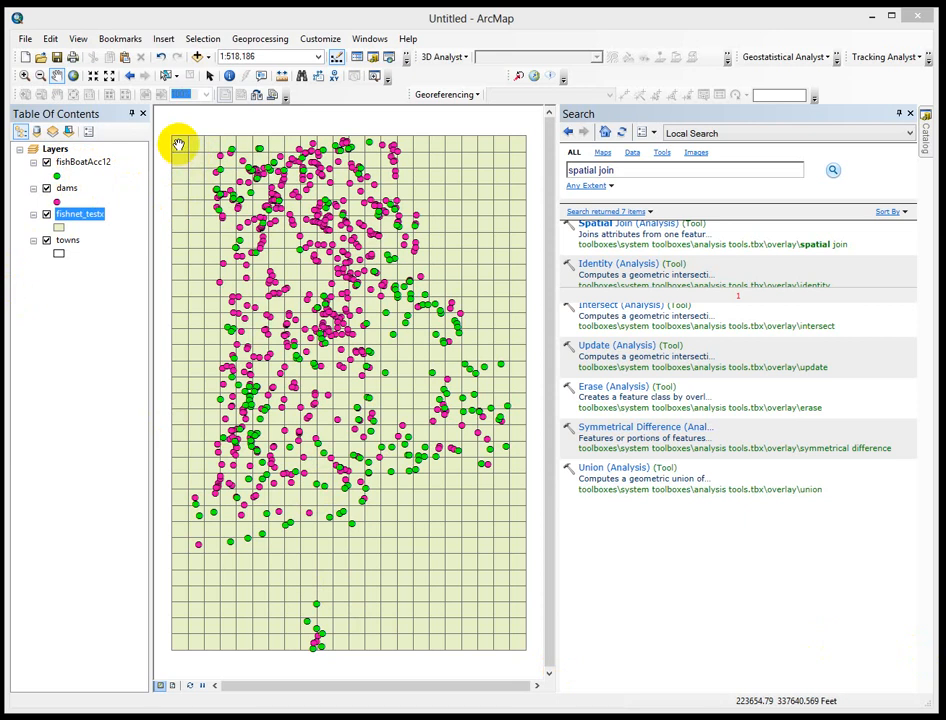
# Open the fishnet_testx attribute table, select records 4, 16 and 33 one at a time to locate their cells, and close the table.
pyautogui.rightClick(86, 217)
pyautogui.click(121, 256)
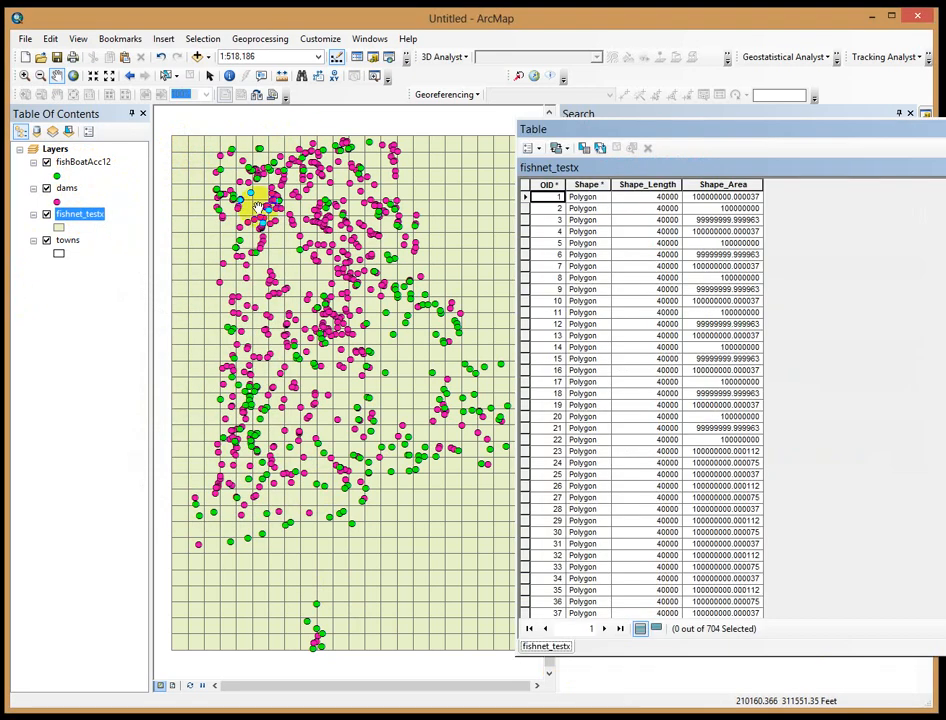
pyautogui.moveTo(652, 127); pyautogui.dragTo(345, 138)
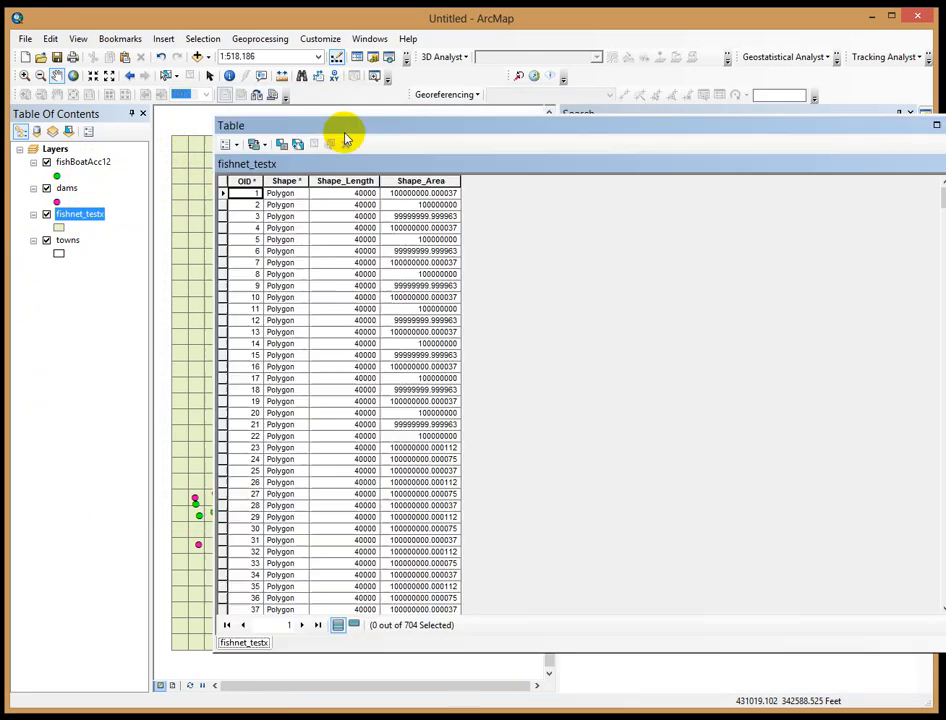
pyautogui.click(222, 228)
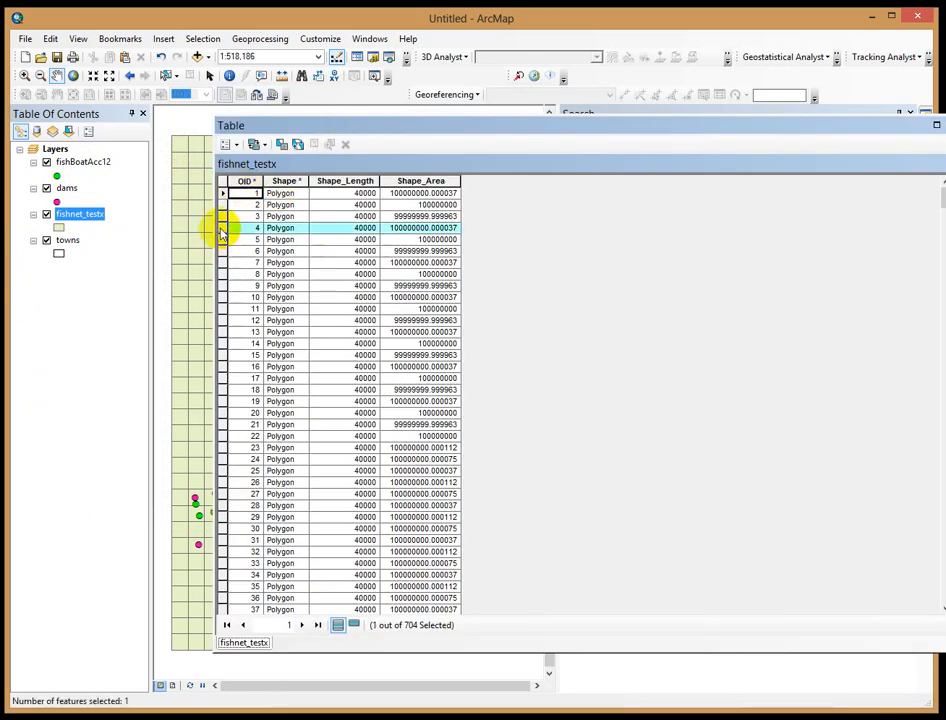
pyautogui.moveTo(297, 122); pyautogui.dragTo(693, 184)
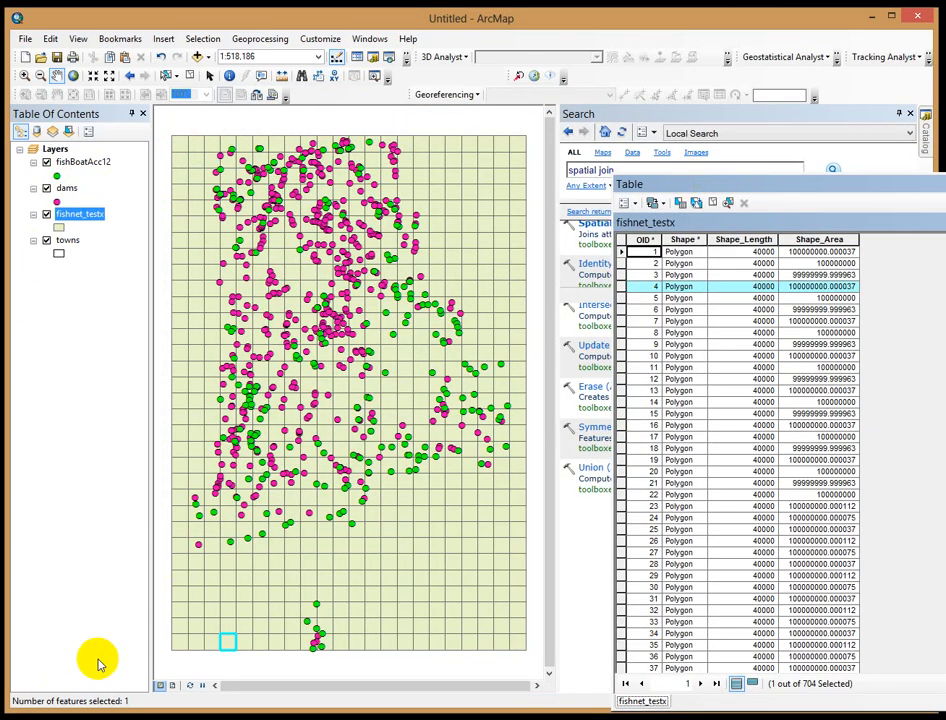
pyautogui.click(621, 428)
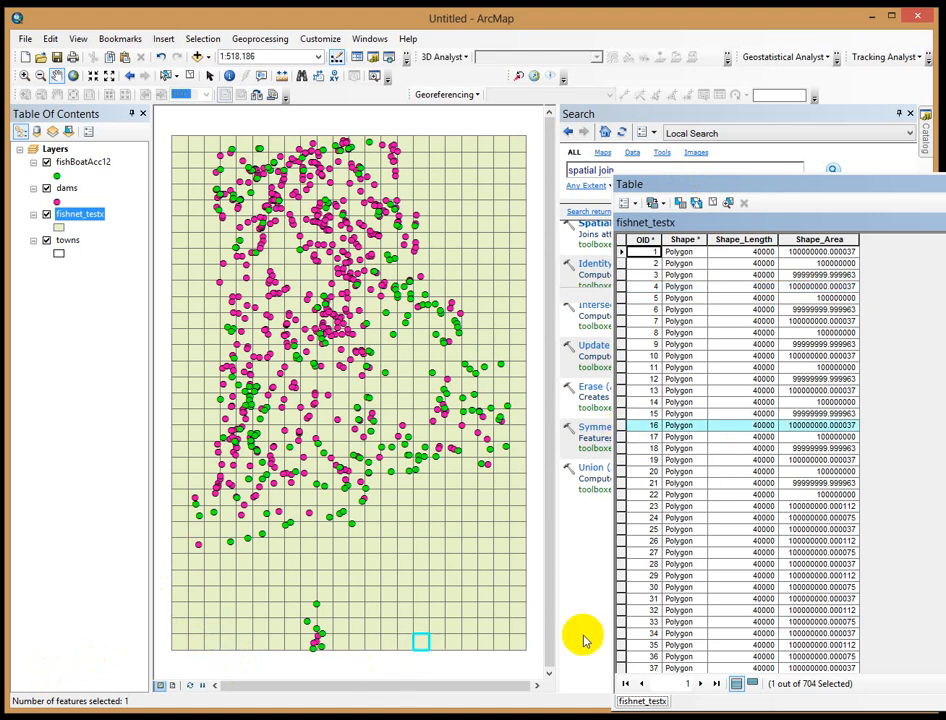
pyautogui.click(621, 623)
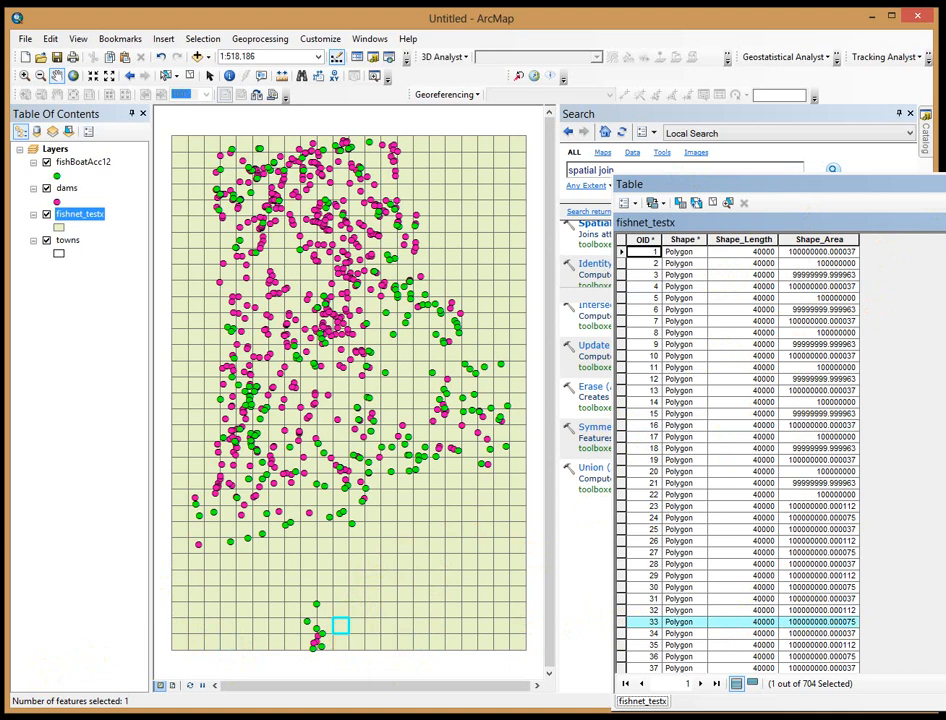
pyautogui.click(944, 184)
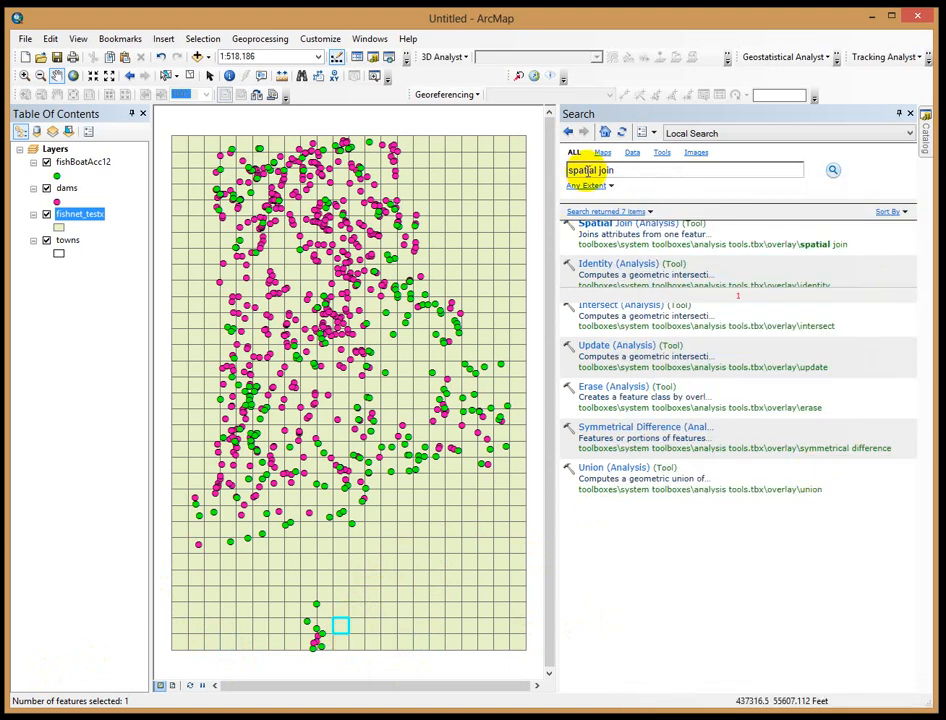
# Run a one-to-one Spatial Join with fishnet_testx as target and fishBoatAcc12 as join features, saving the output as boating in the work folder.
pyautogui.click(601, 227)
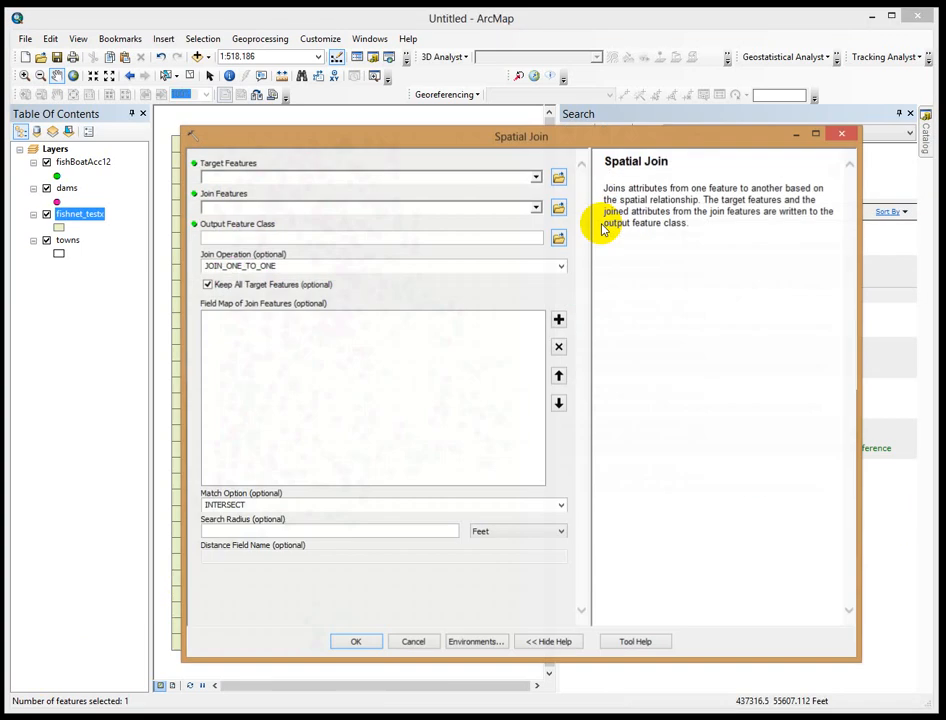
pyautogui.click(536, 177)
pyautogui.click(280, 221)
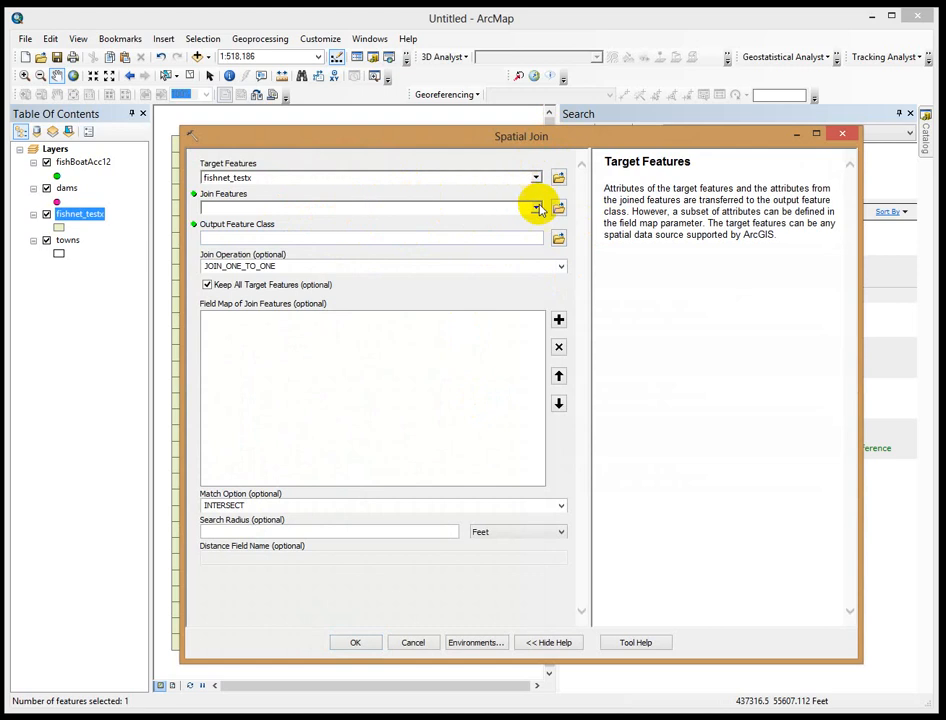
pyautogui.click(526, 209)
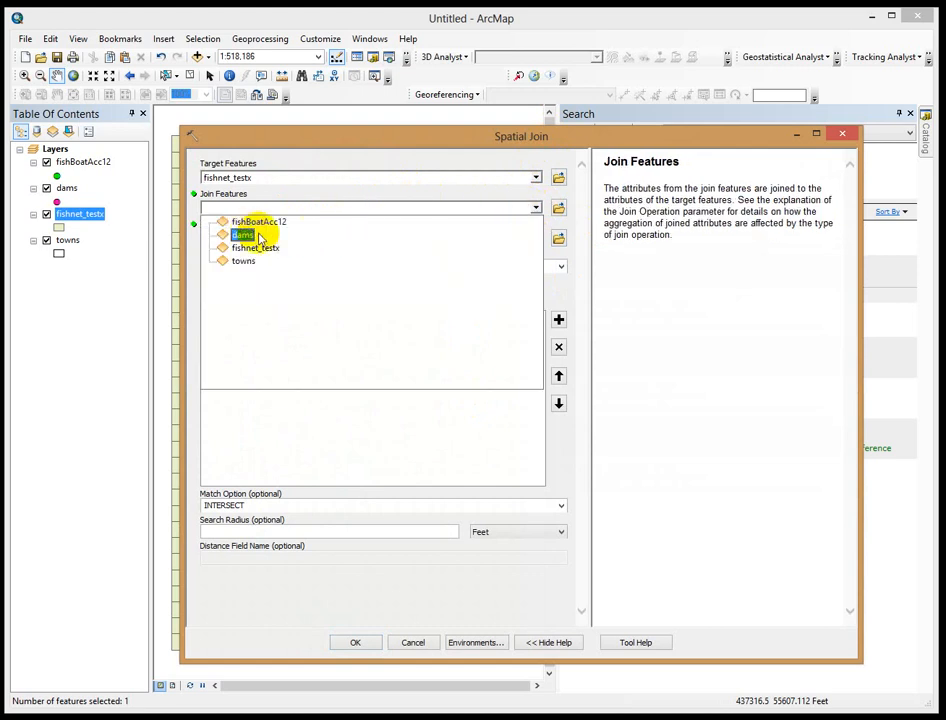
pyautogui.click(250, 224)
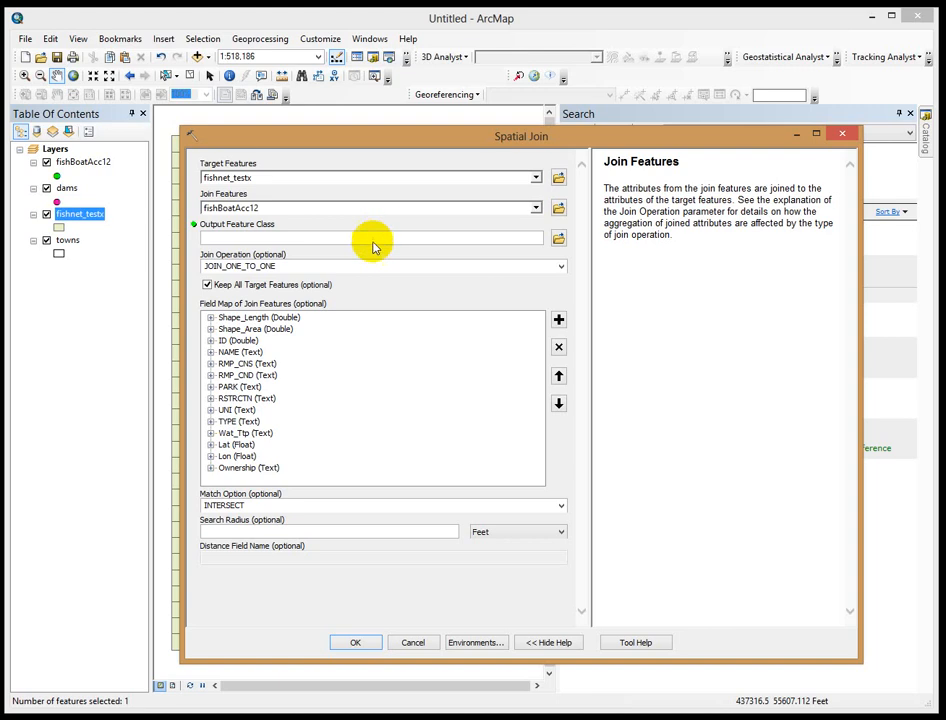
pyautogui.click(556, 238)
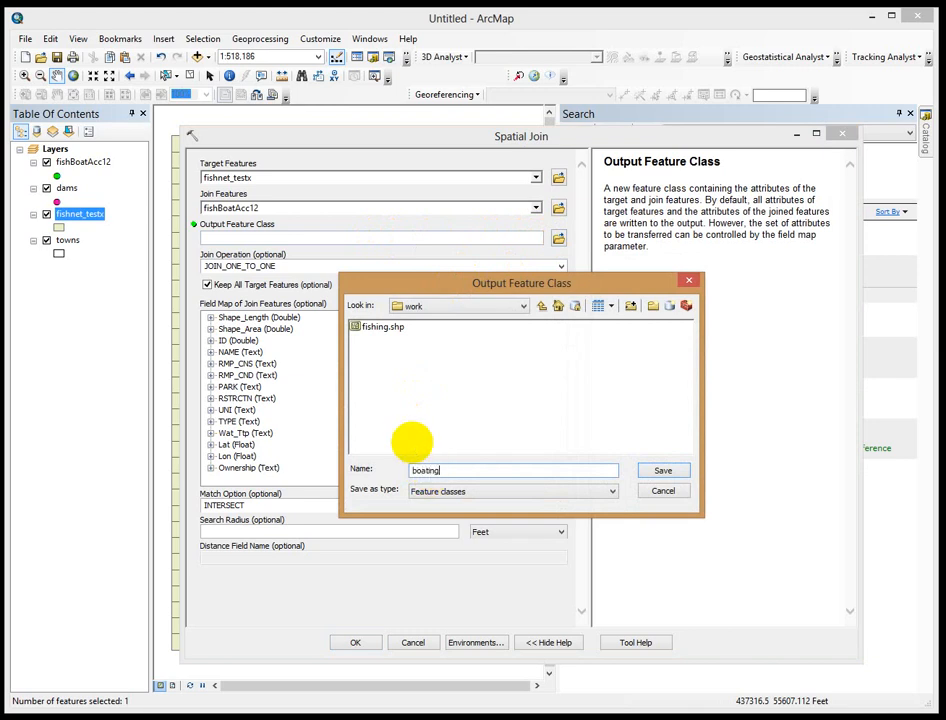
pyautogui.click(662, 471)
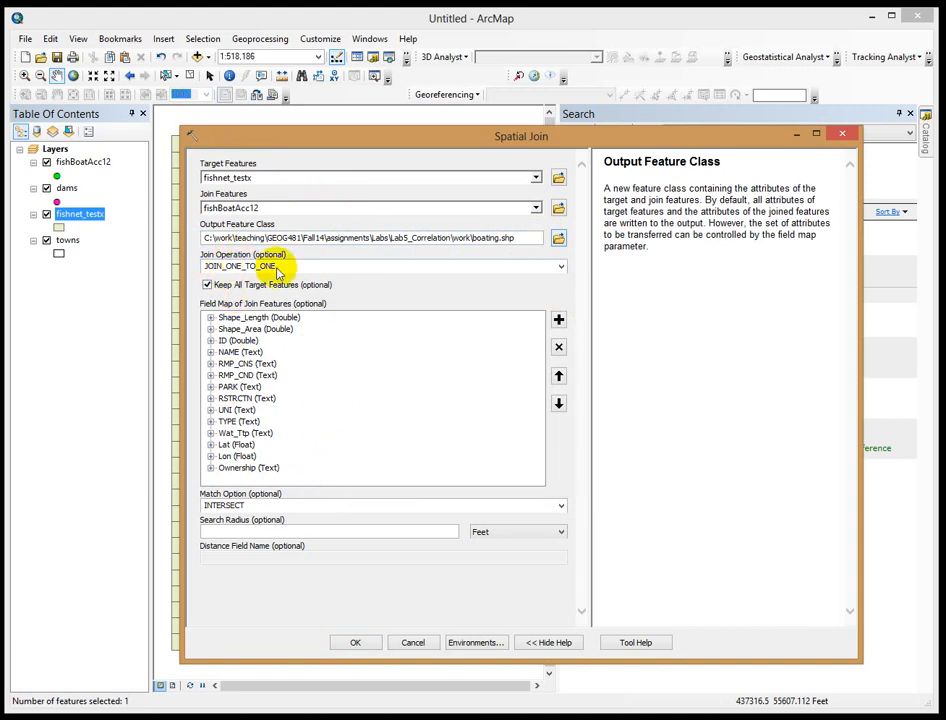
pyautogui.click(353, 643)
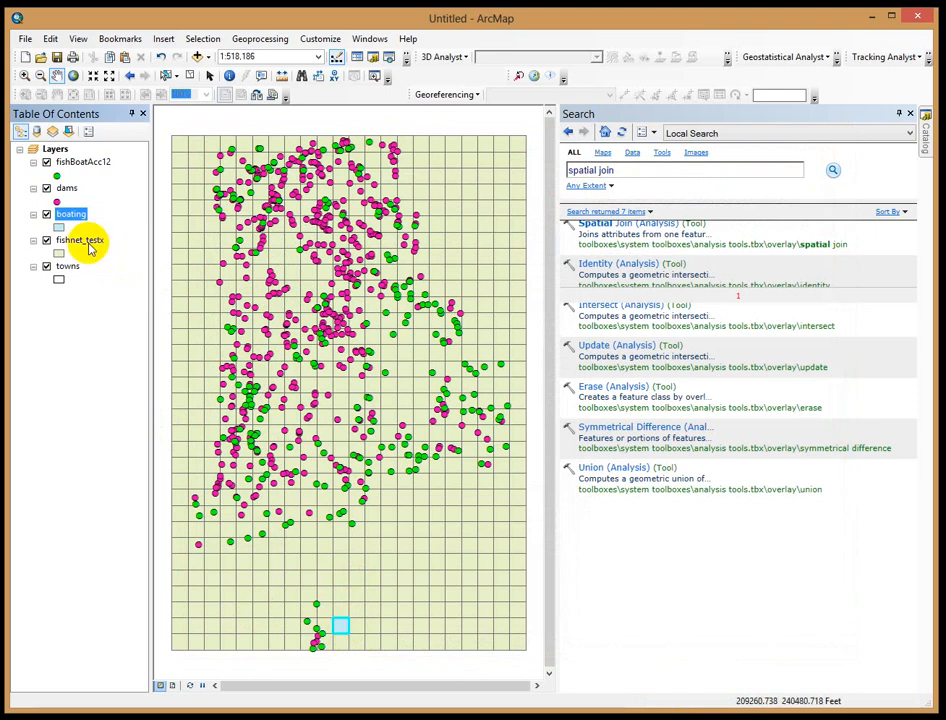
# Toggle the boating layer's visibility off and on to check its coverage, and remove the layer from the map.
pyautogui.click(46, 214)
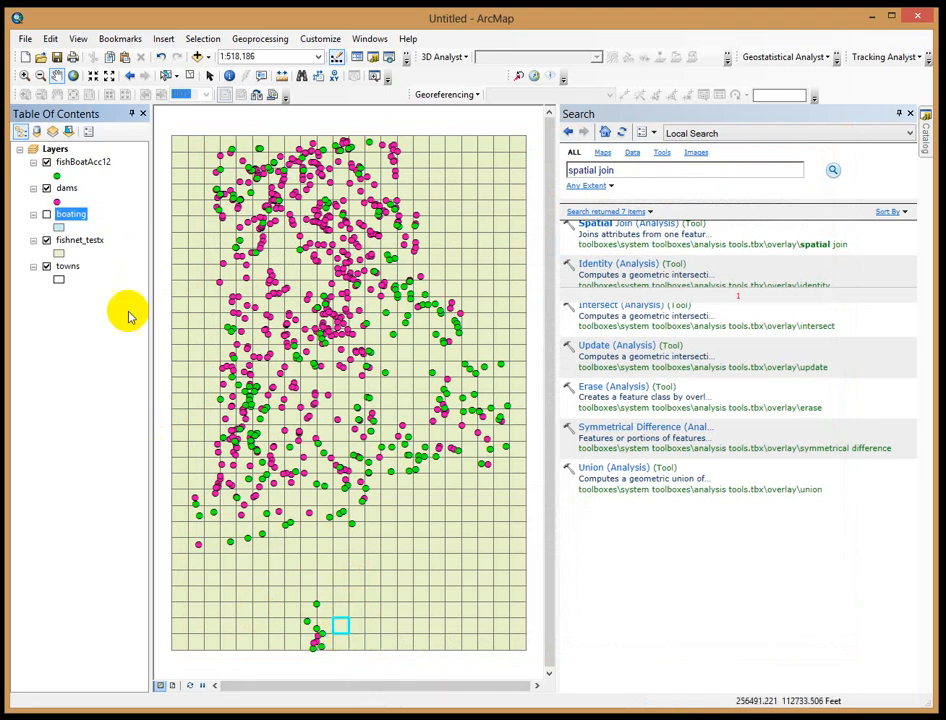
pyautogui.click(46, 214)
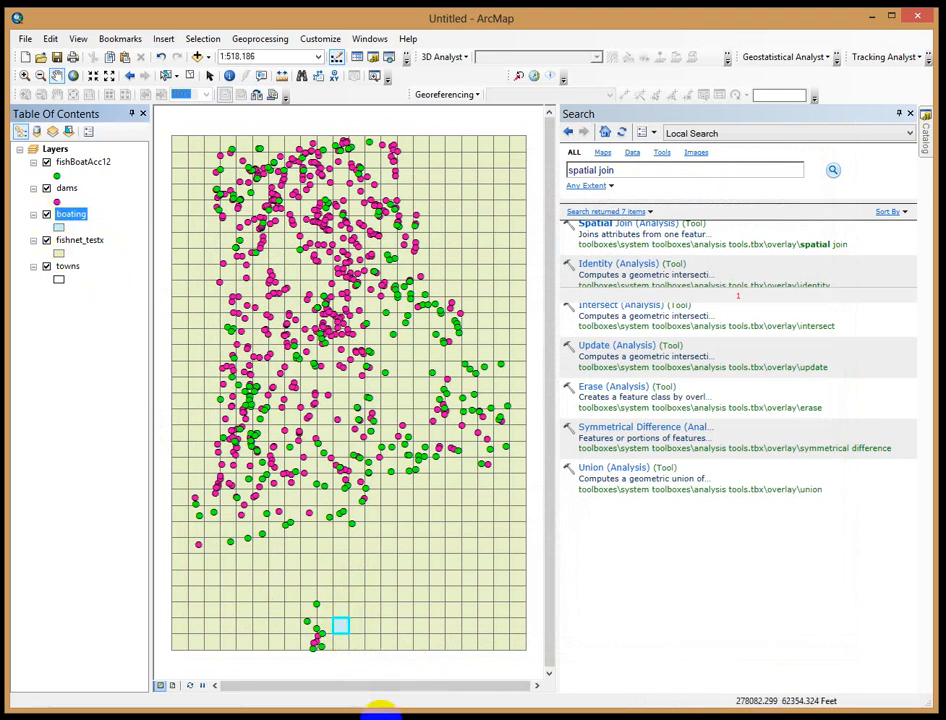
pyautogui.rightClick(74, 217)
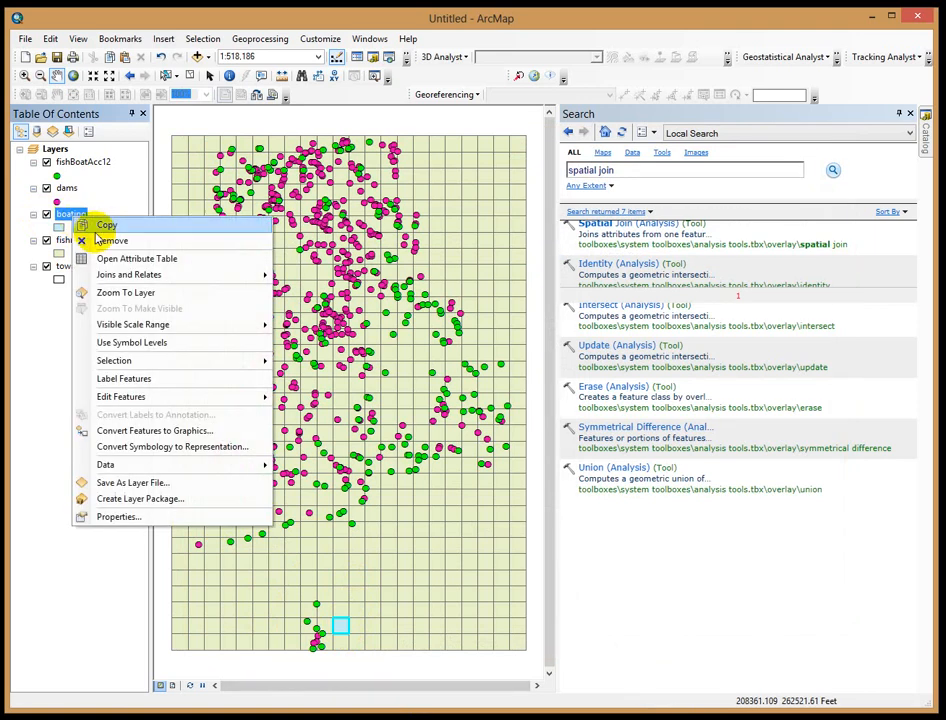
pyautogui.click(84, 239)
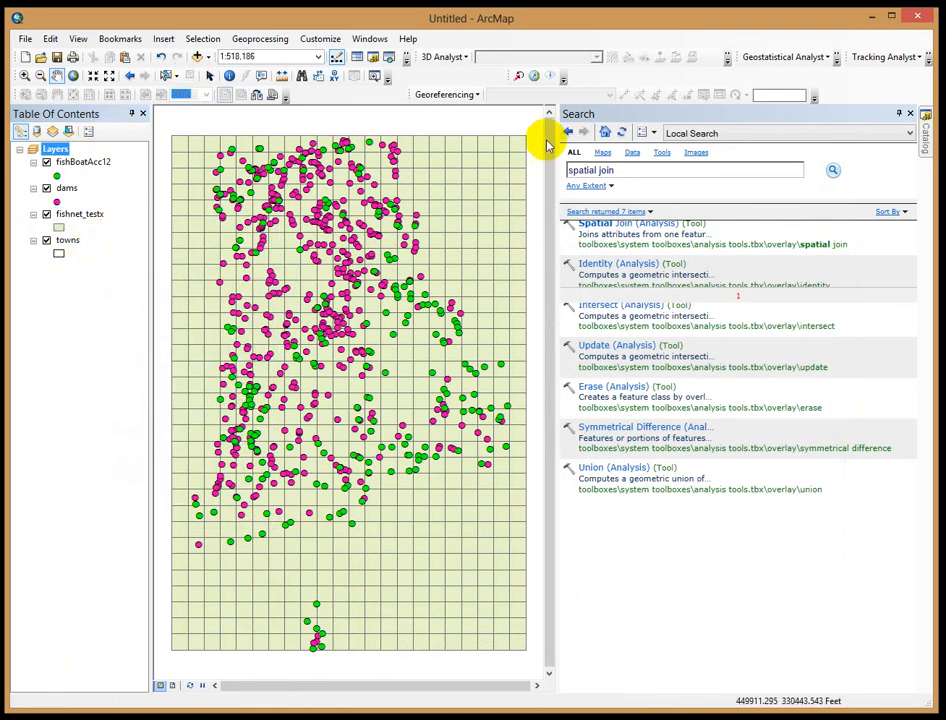
# Run the Spatial Join of fishBoatAcc12 onto target fishnet_testx with JOIN_ONE_TO_ONE and INTERSECT, saving the output as boating2 in the work folder.
pyautogui.click(642, 225)
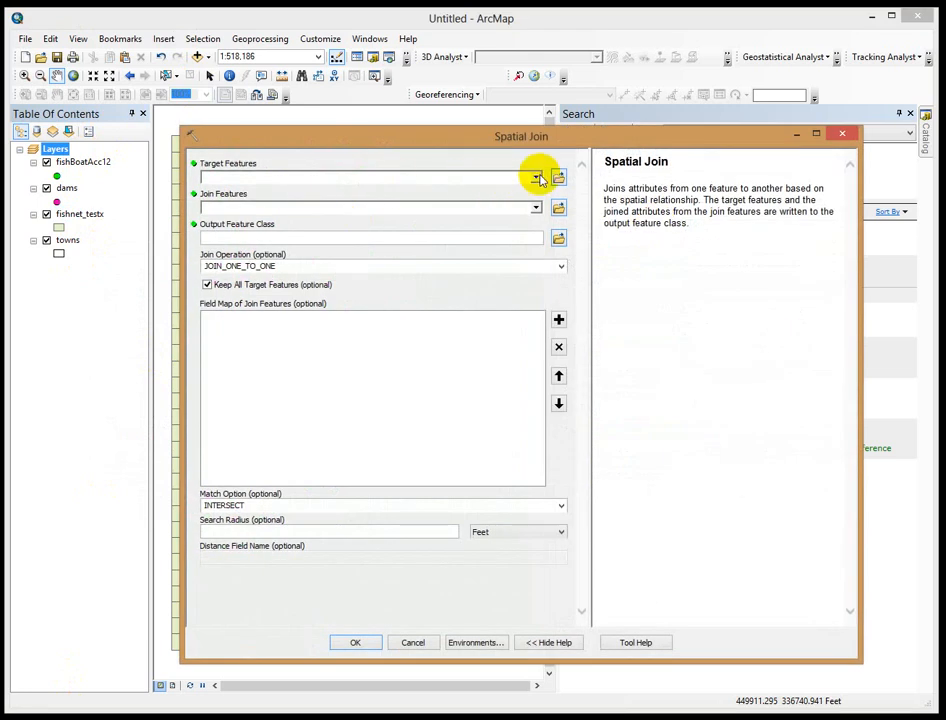
pyautogui.click(537, 177)
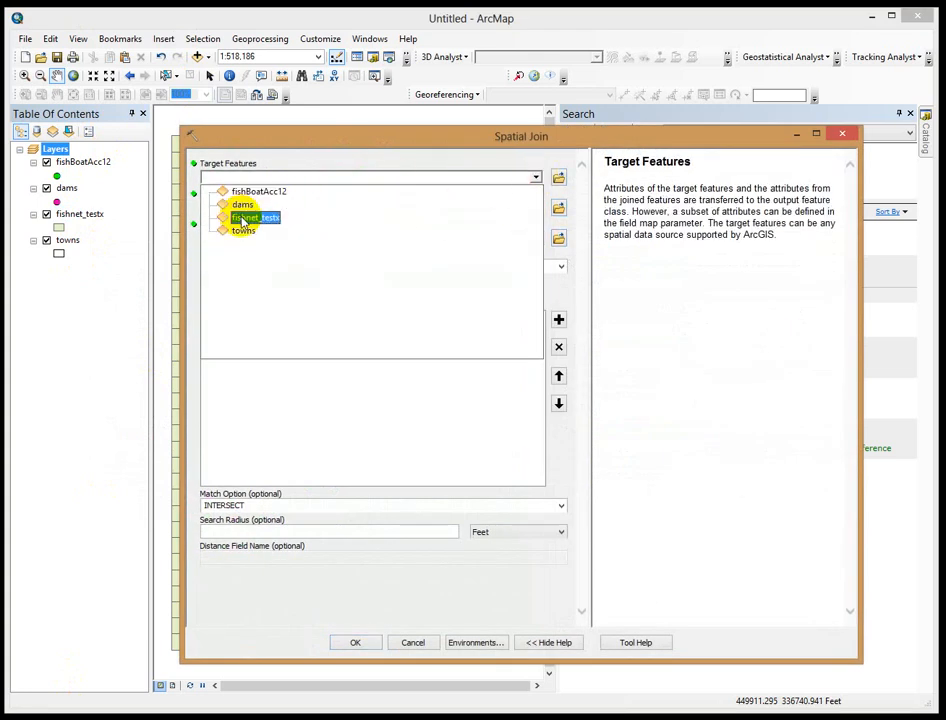
pyautogui.click(243, 217)
pyautogui.click(537, 208)
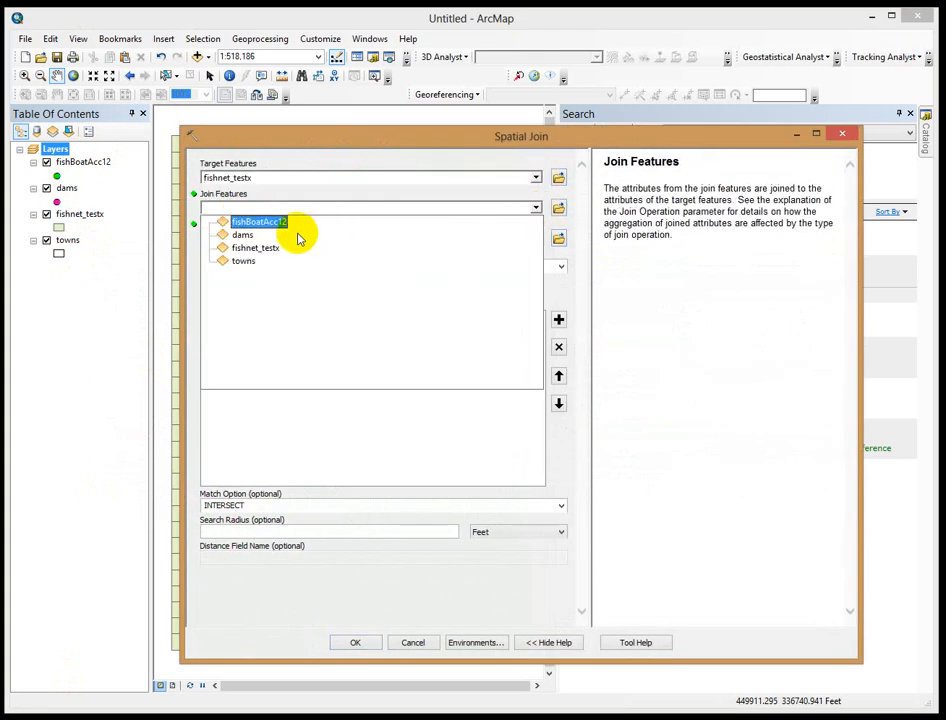
pyautogui.click(280, 219)
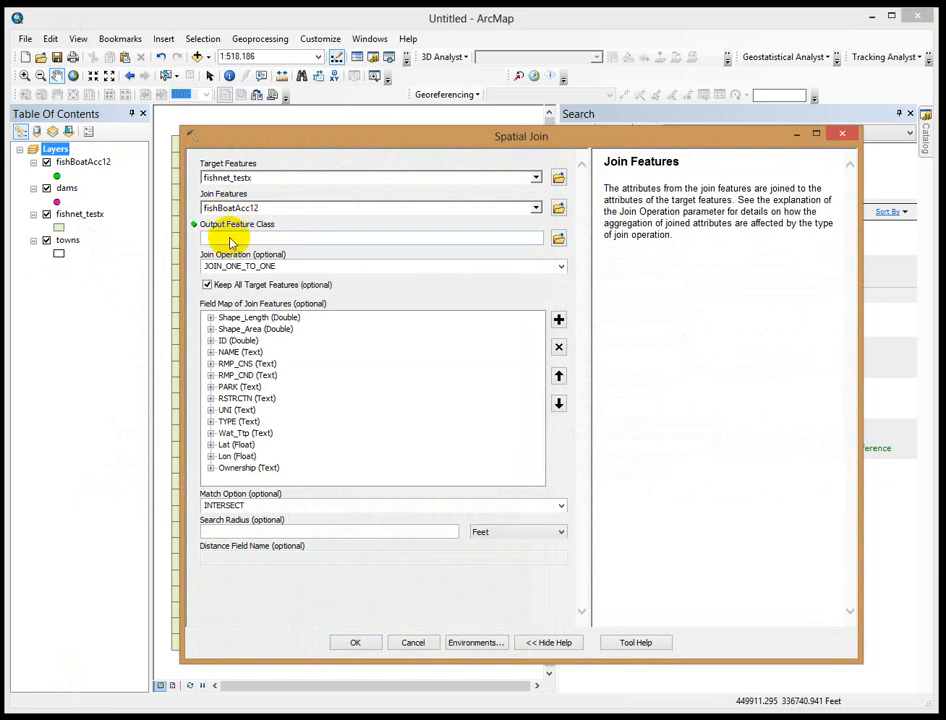
pyautogui.click(234, 237)
pyautogui.click(558, 239)
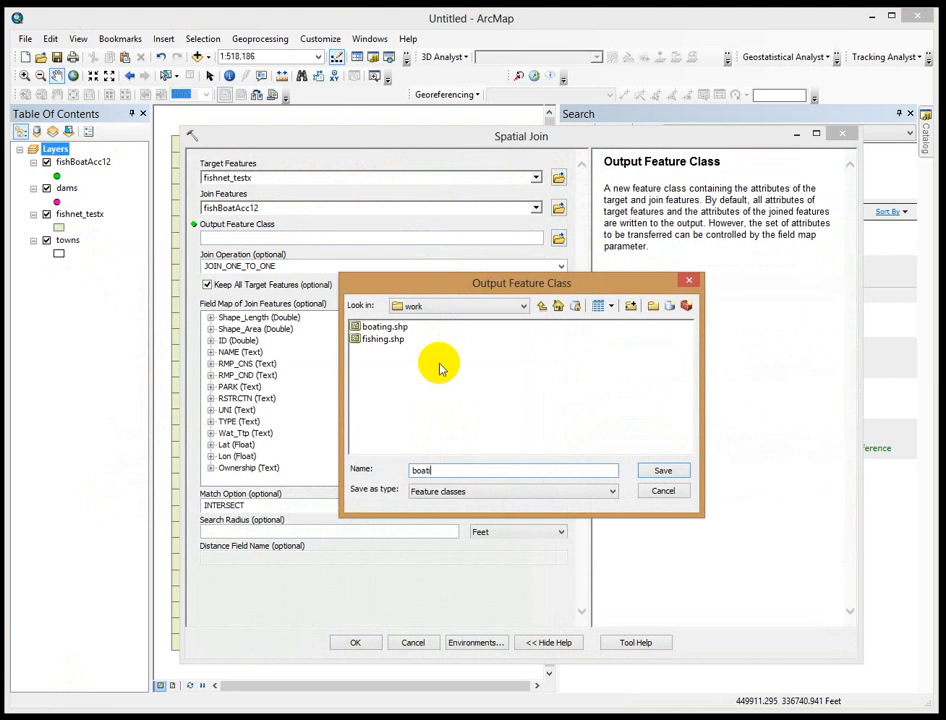
pyautogui.click(663, 470)
pyautogui.click(355, 642)
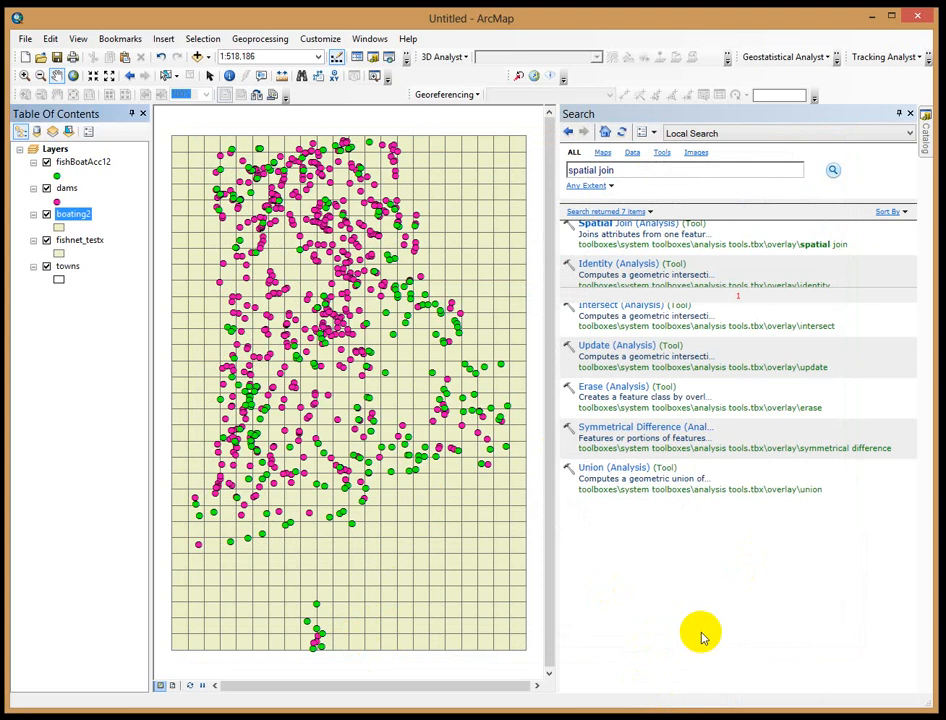
# Change the boating2 layer's symbol to the outlined light Green fill.
pyautogui.click(58, 229)
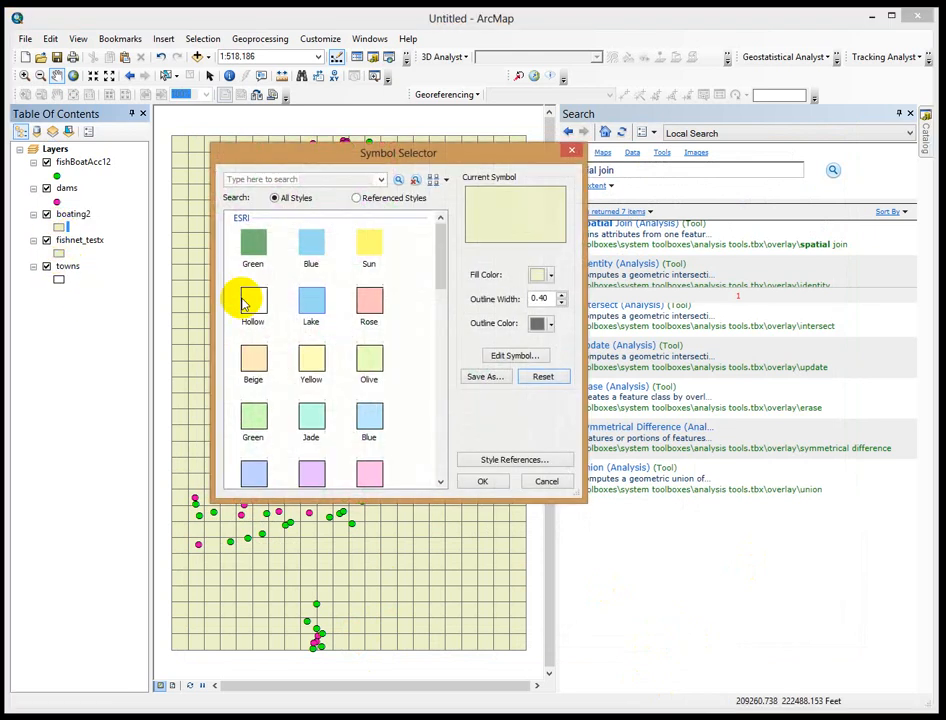
pyautogui.click(253, 415)
pyautogui.click(505, 483)
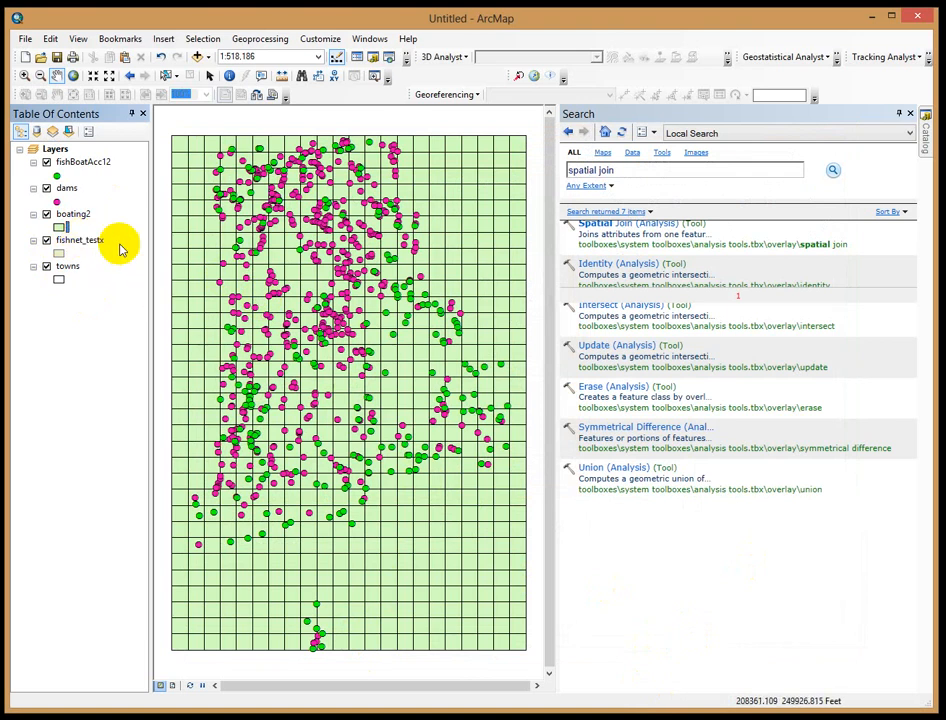
# Open the boating2 attribute table, dock it beside the map, and highlight the Join_Count column.
pyautogui.rightClick(72, 214)
pyautogui.click(112, 256)
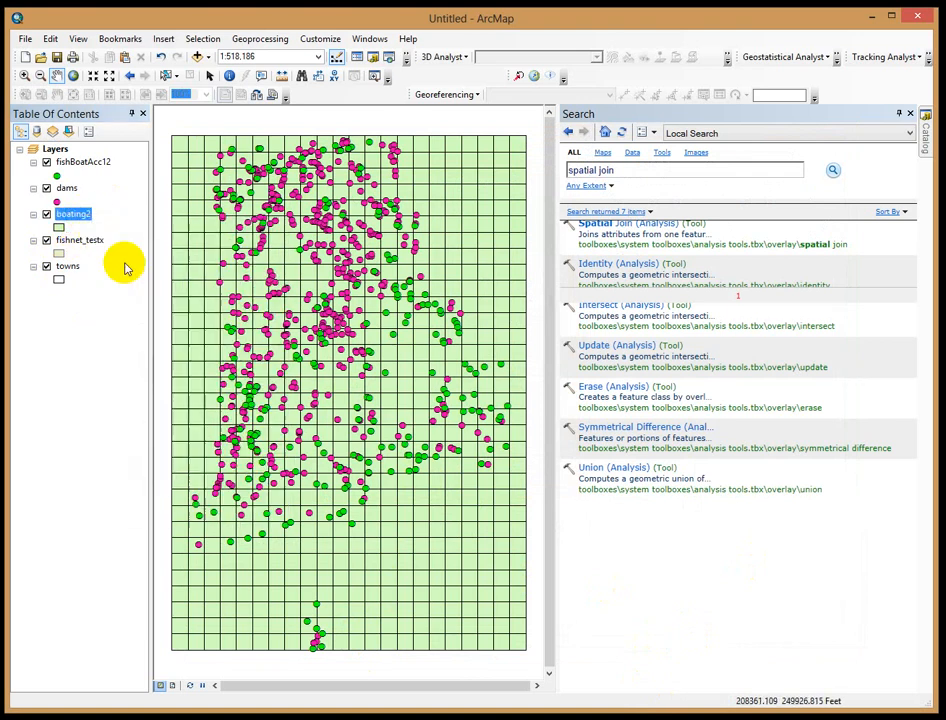
pyautogui.moveTo(781, 184); pyautogui.dragTo(553, 110)
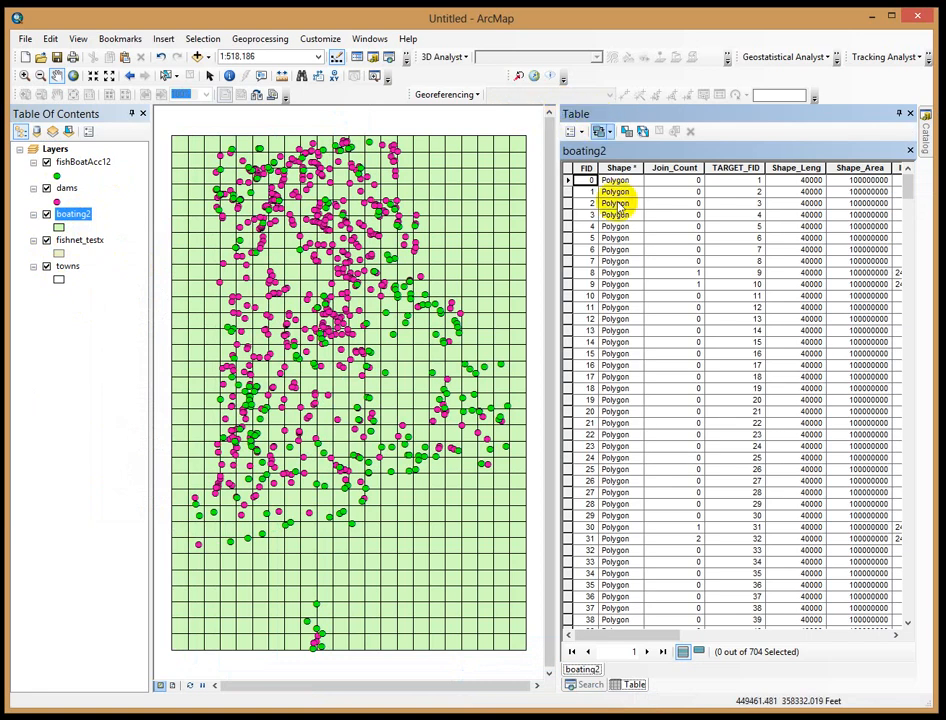
pyautogui.click(681, 170)
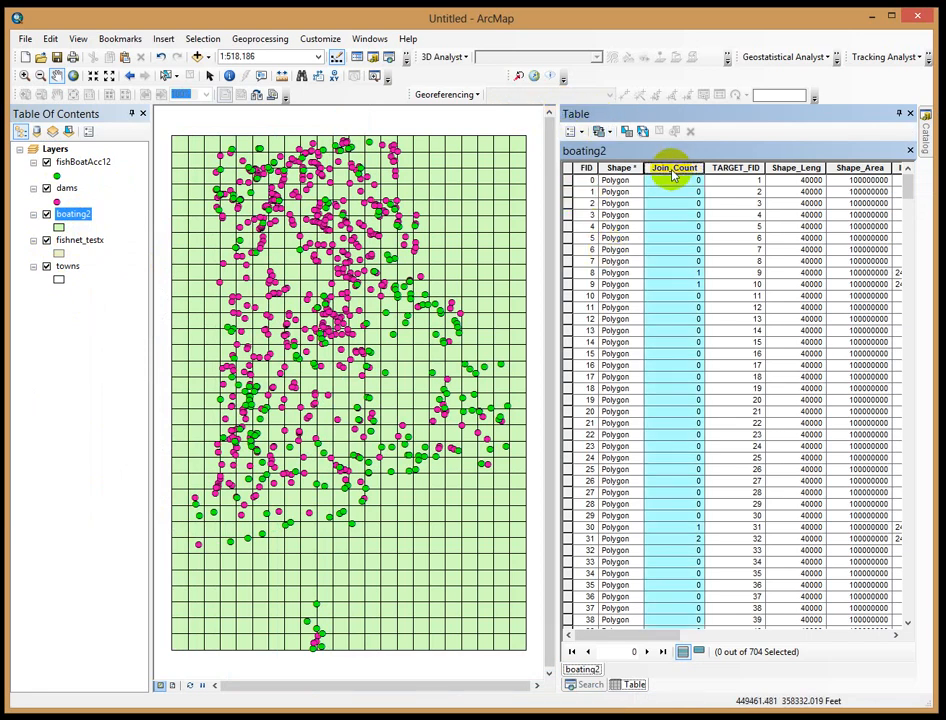
# Select the boating2 record with FID 31, zoom to its cell to check the boating points inside, and clear the selection.
pyautogui.click(568, 539)
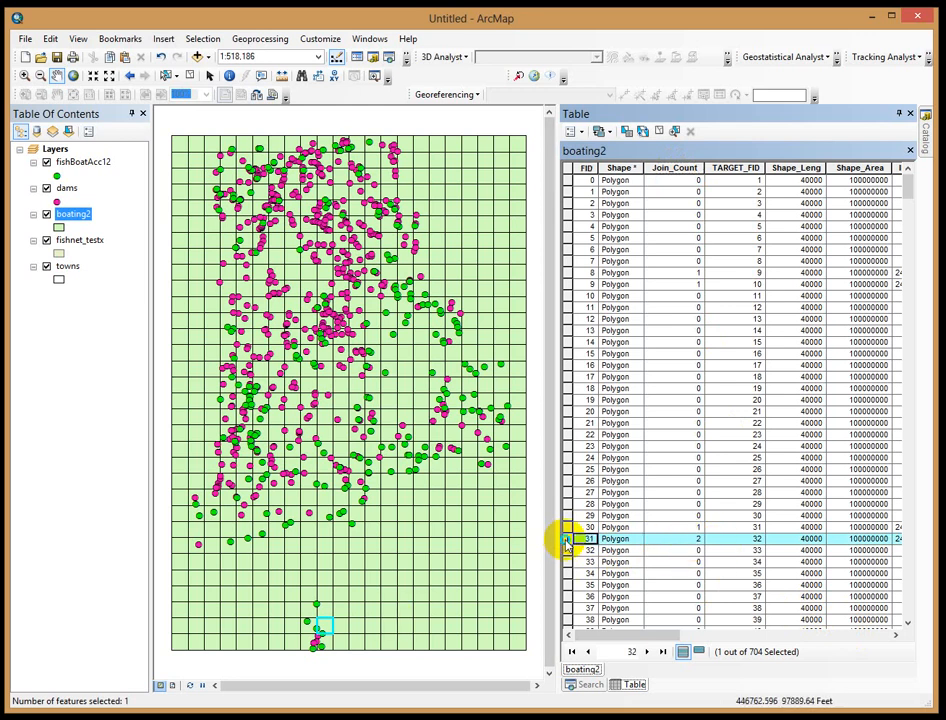
pyautogui.rightClick(568, 542)
pyautogui.click(593, 416)
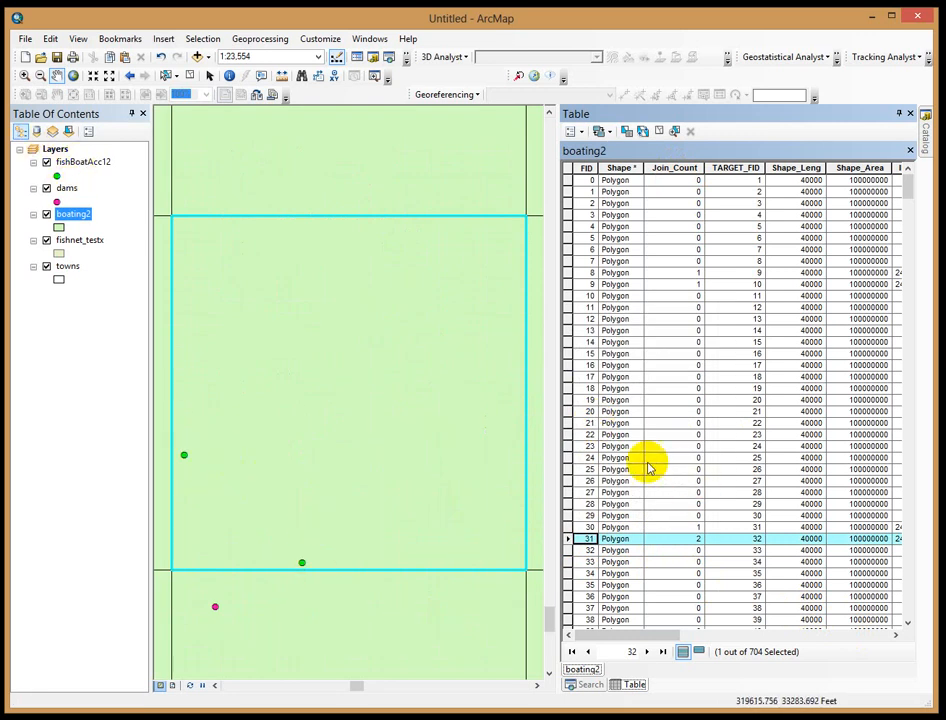
pyautogui.click(660, 131)
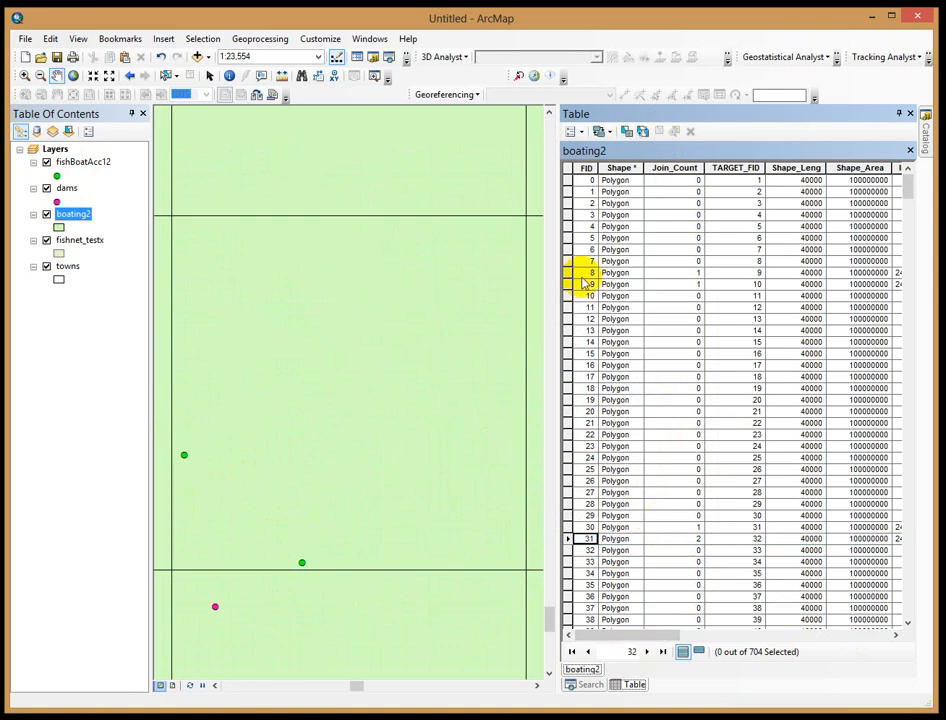
# Export all records of the boating2 table as the text file boating2.csv in the work folder, without adding the table to the map.
pyautogui.click(577, 132)
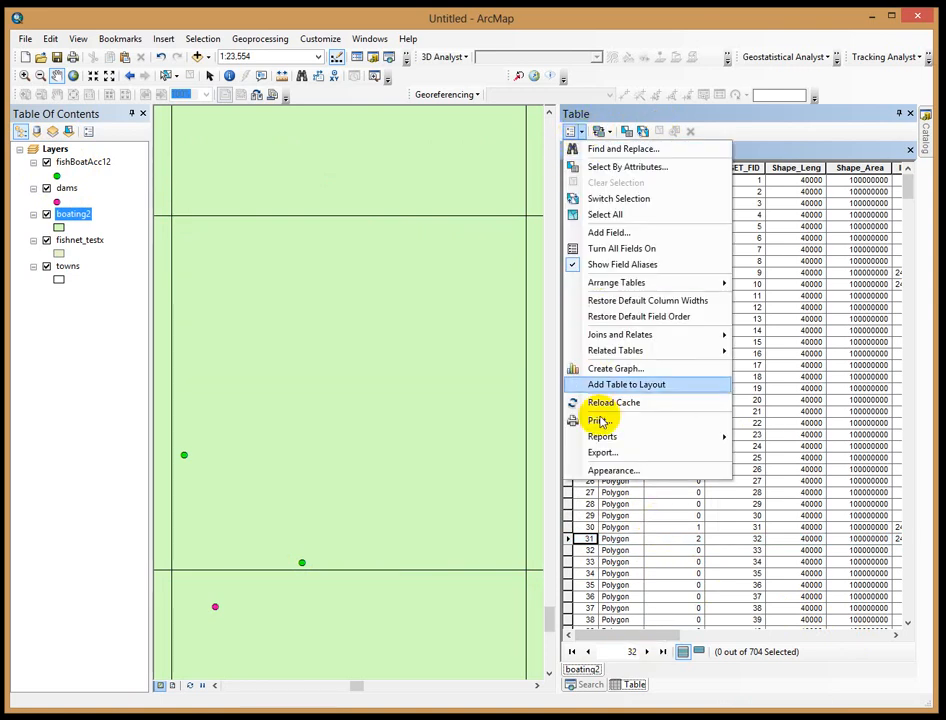
pyautogui.click(600, 452)
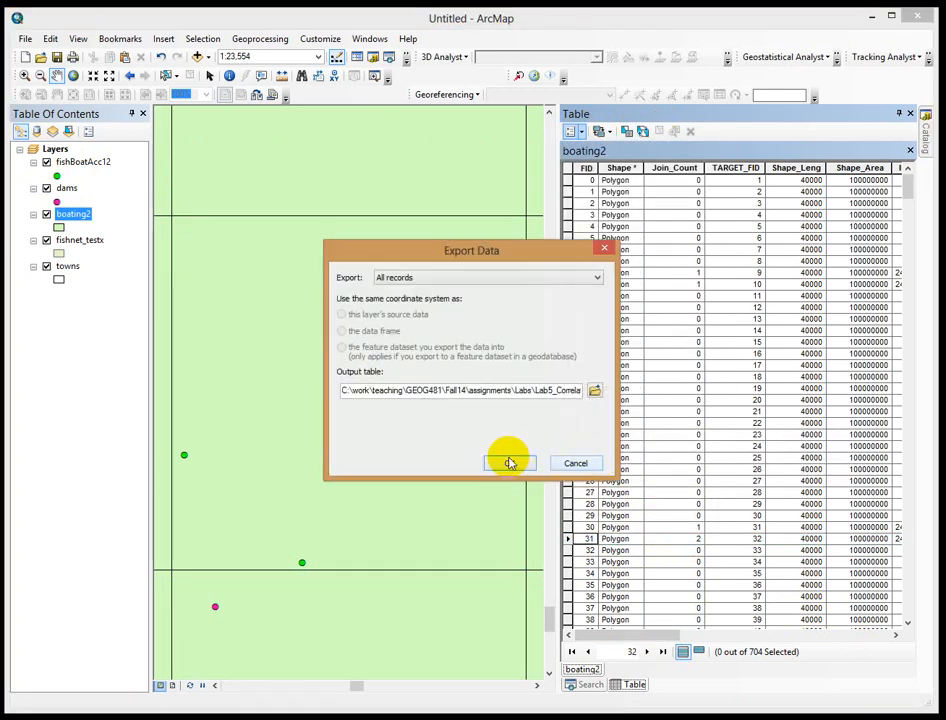
pyautogui.click(593, 395)
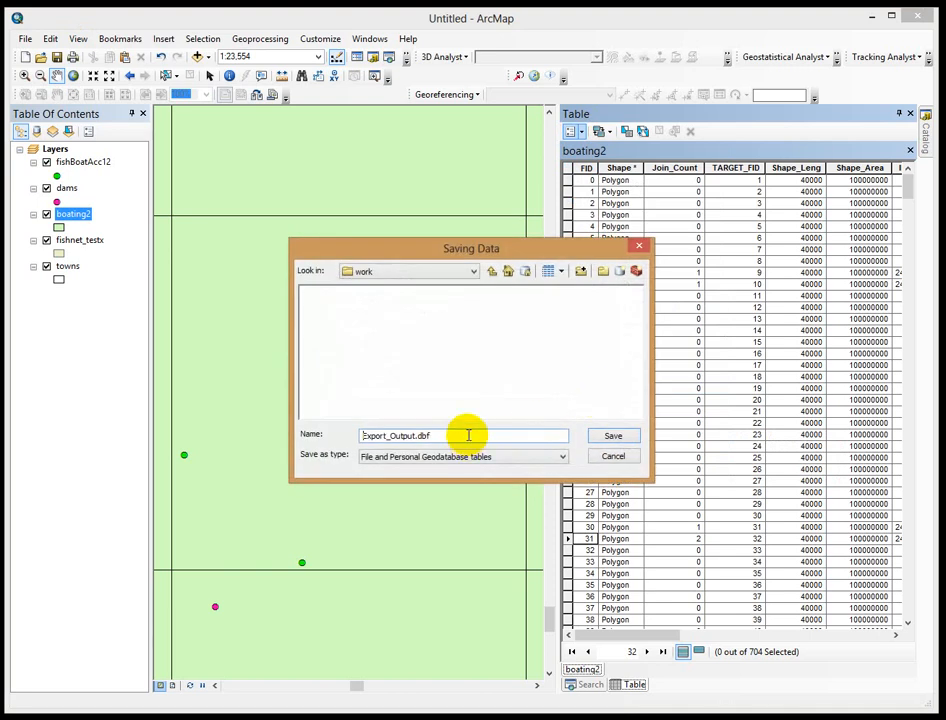
pyautogui.click(508, 460)
pyautogui.click(443, 495)
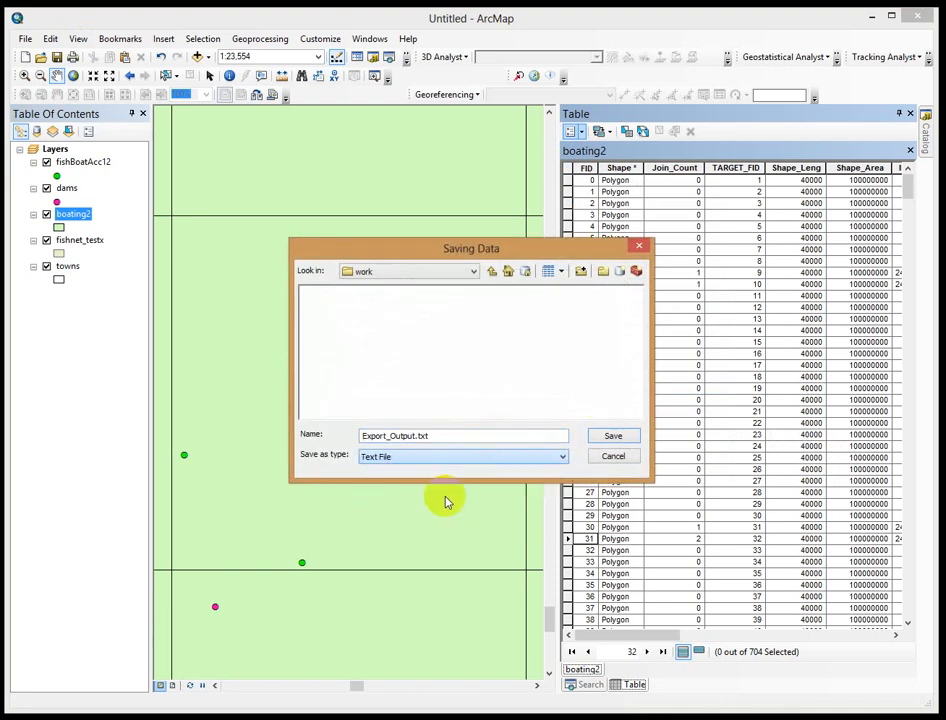
pyautogui.moveTo(443, 436); pyautogui.dragTo(331, 433)
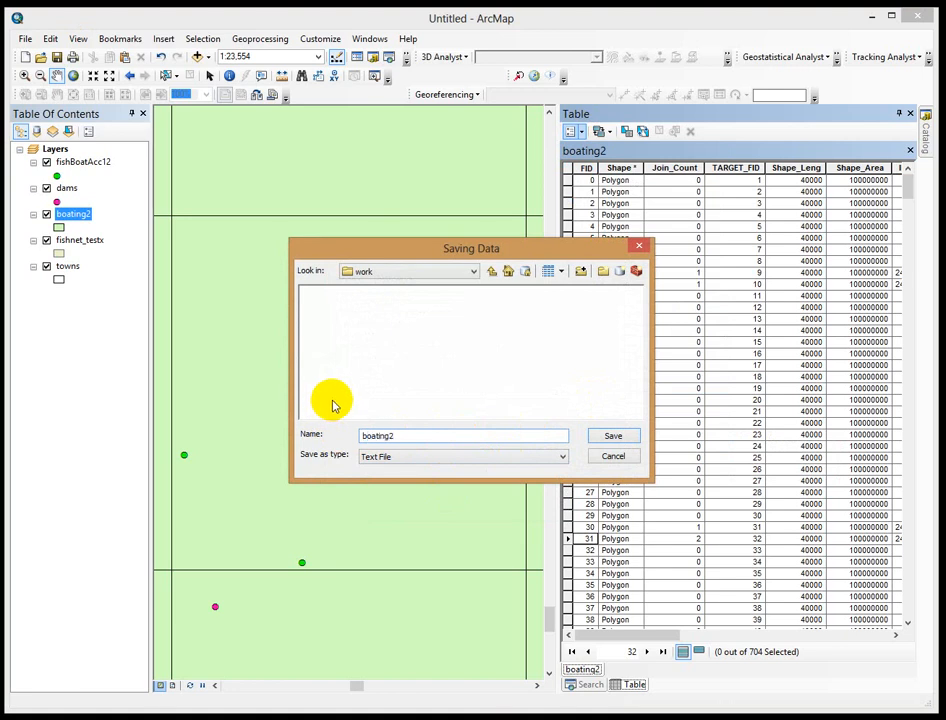
pyautogui.click(612, 436)
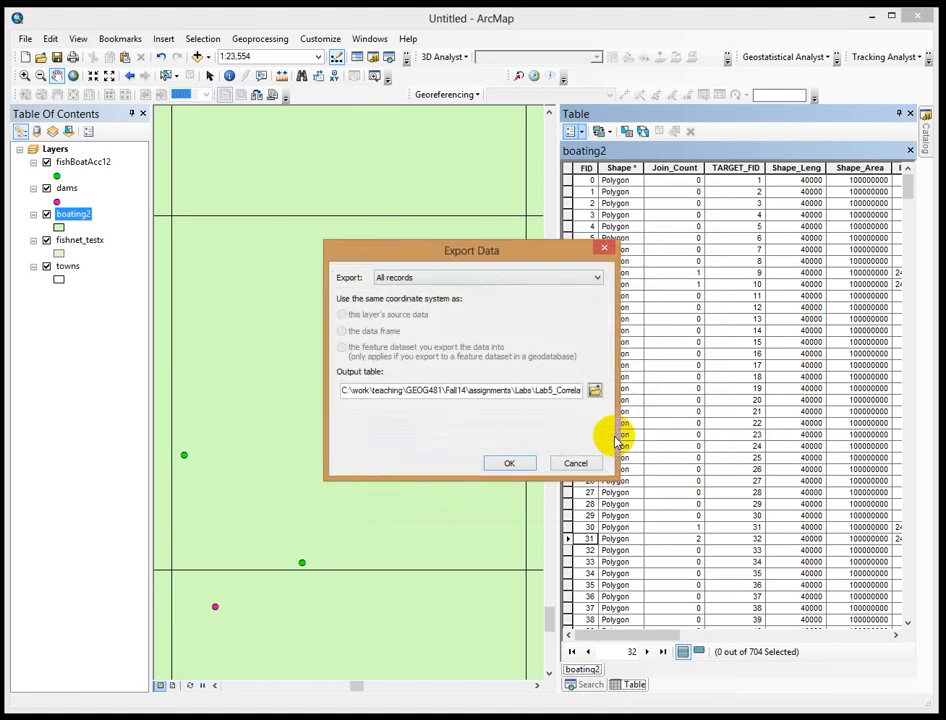
pyautogui.click(510, 464)
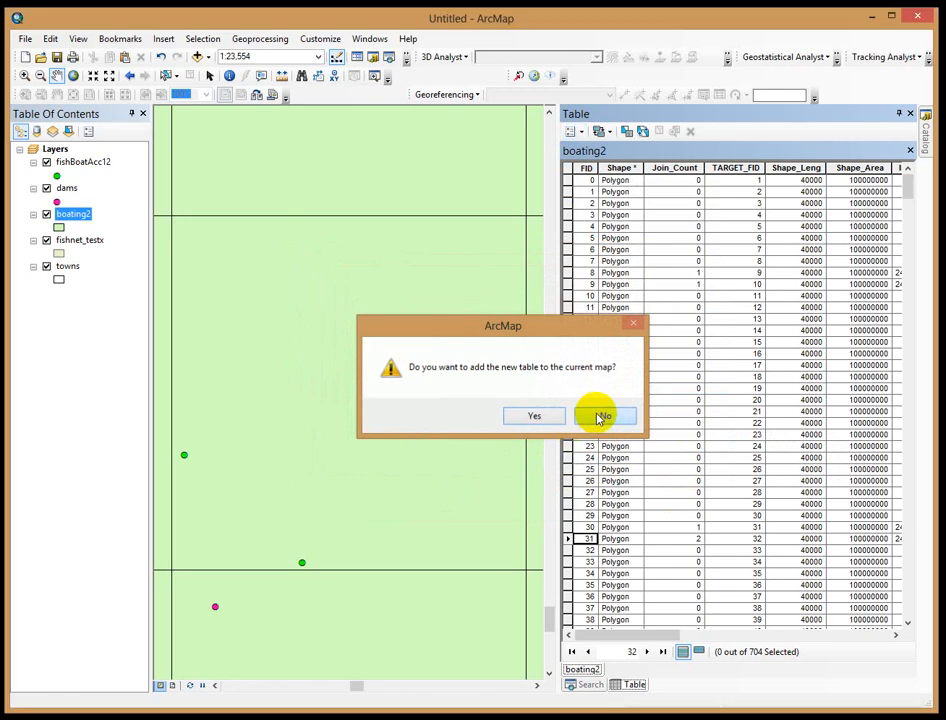
pyautogui.click(601, 418)
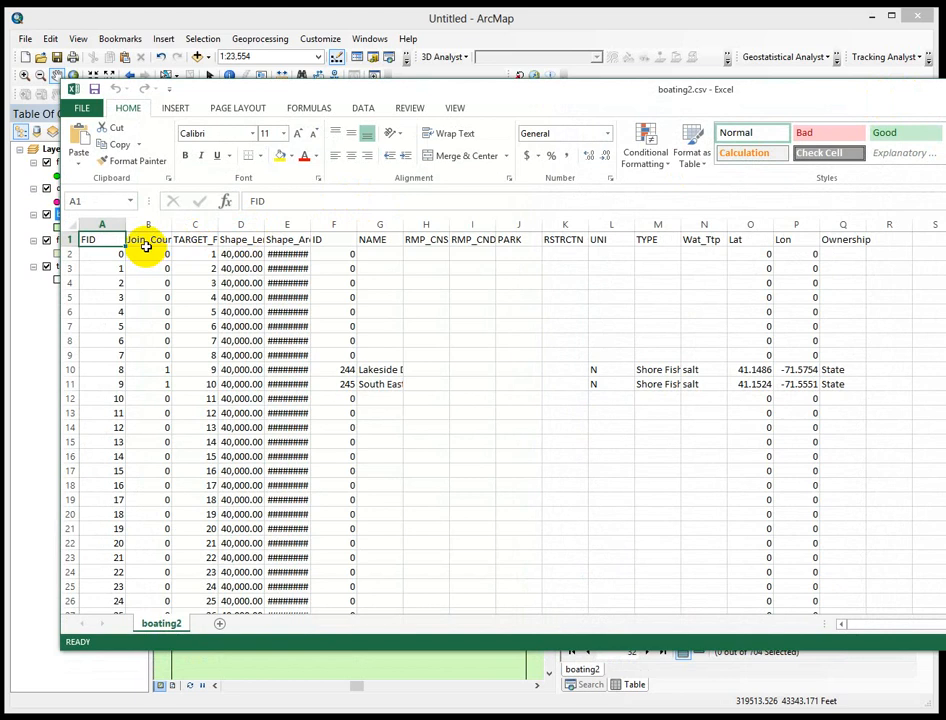
# In the exported boating2.csv opened in Excel, rename the Join_Count header in B1 to boating.
pyautogui.click(148, 241)
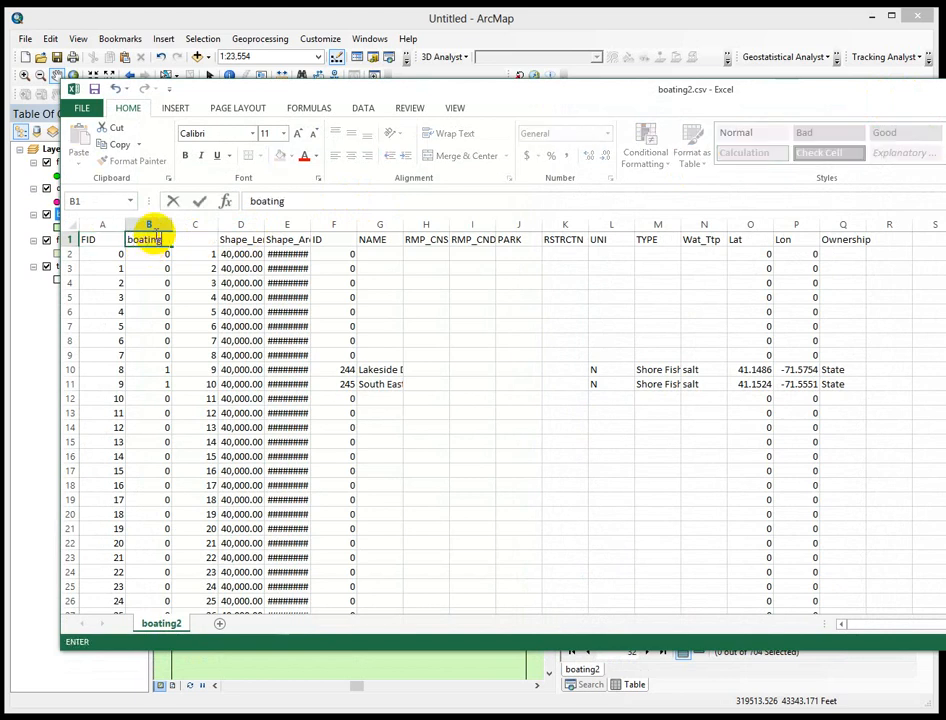
pyautogui.click(140, 310)
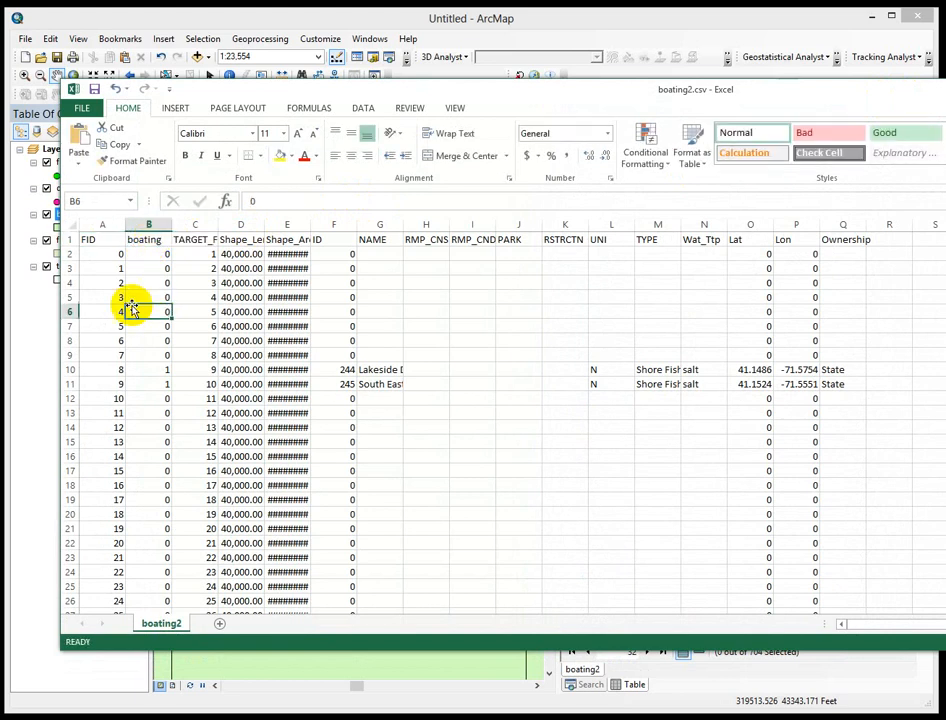
# Review the rows of individual fishnet cells and enter 1 as the boating count in the FID 8 row.
pyautogui.click(70, 254)
pyautogui.click(70, 265)
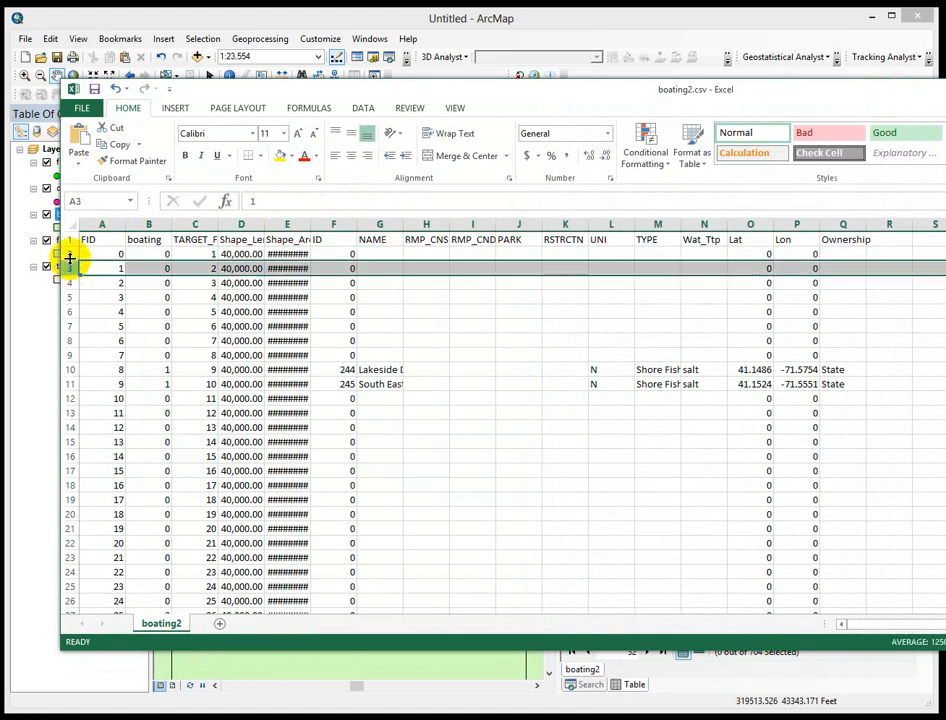
pyautogui.click(70, 254)
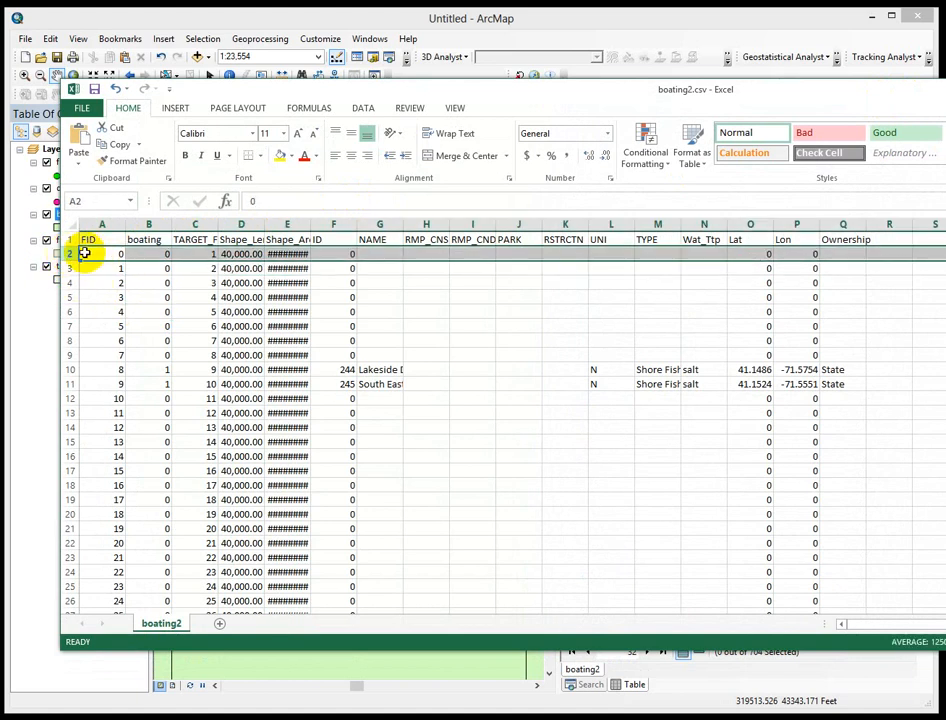
pyautogui.click(70, 297)
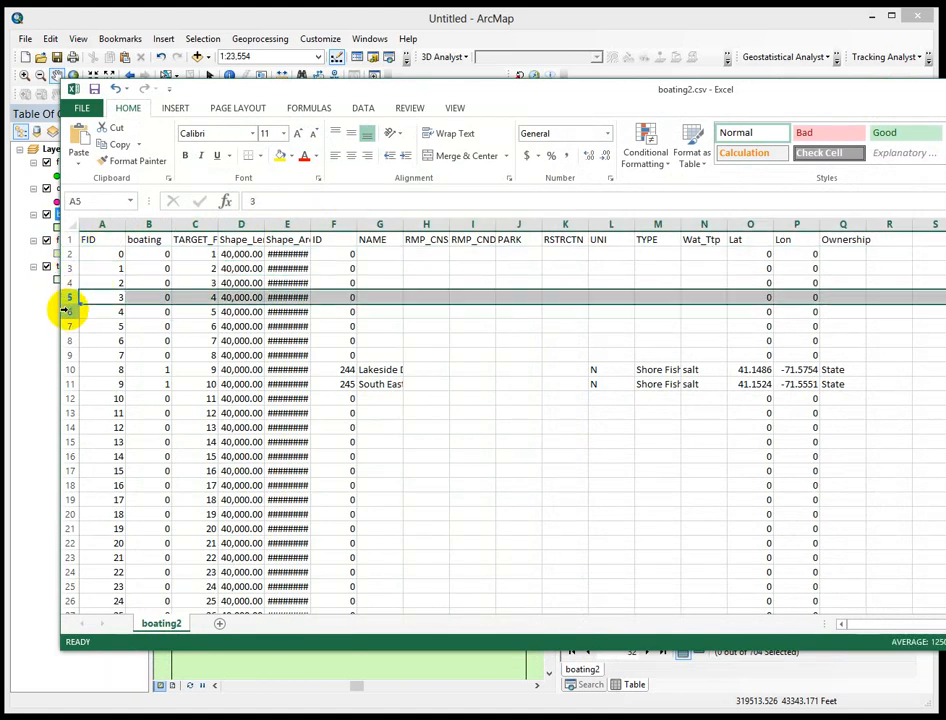
pyautogui.click(74, 311)
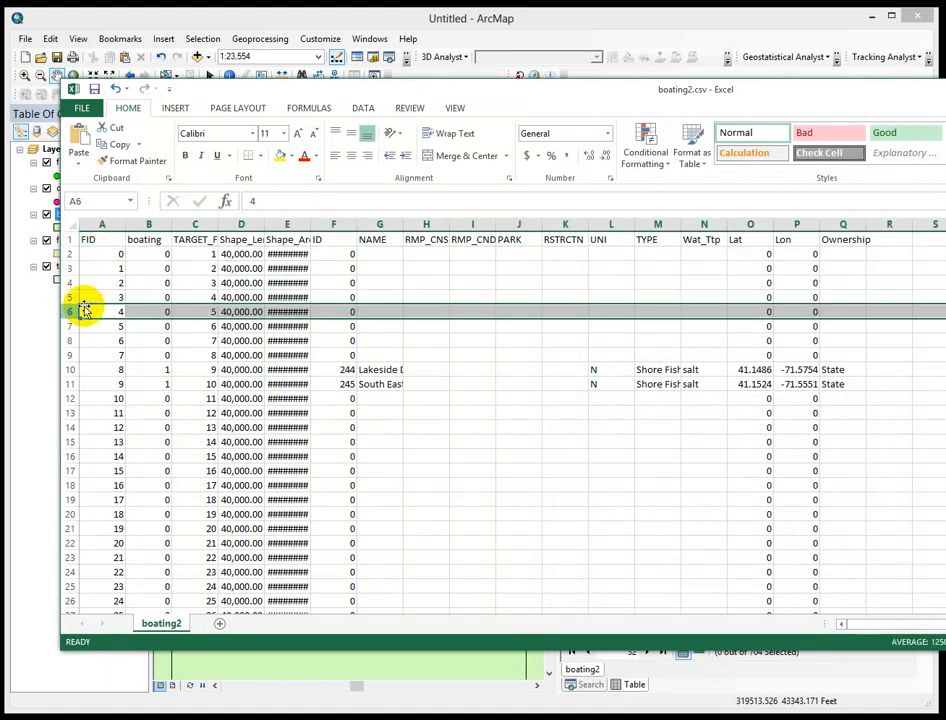
pyautogui.click(165, 371)
pyautogui.write('1')
pyautogui.press('Return')
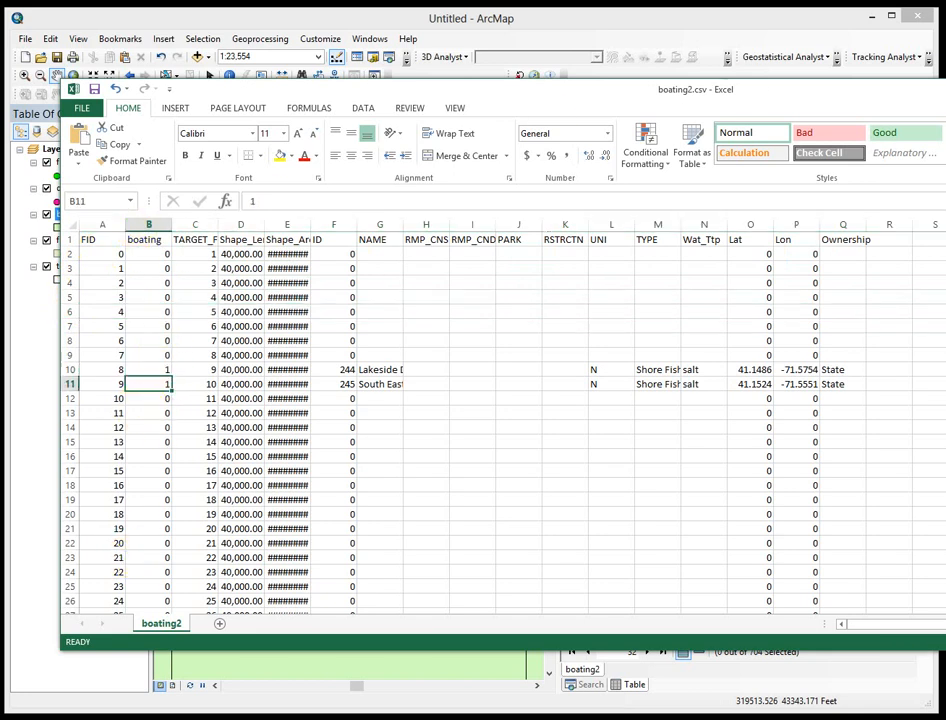
# Switch to ArcMap, highlight the dams layer, and return to the boating2.csv sheet in Excel.
pyautogui.hotkey('alt', 'Tab')
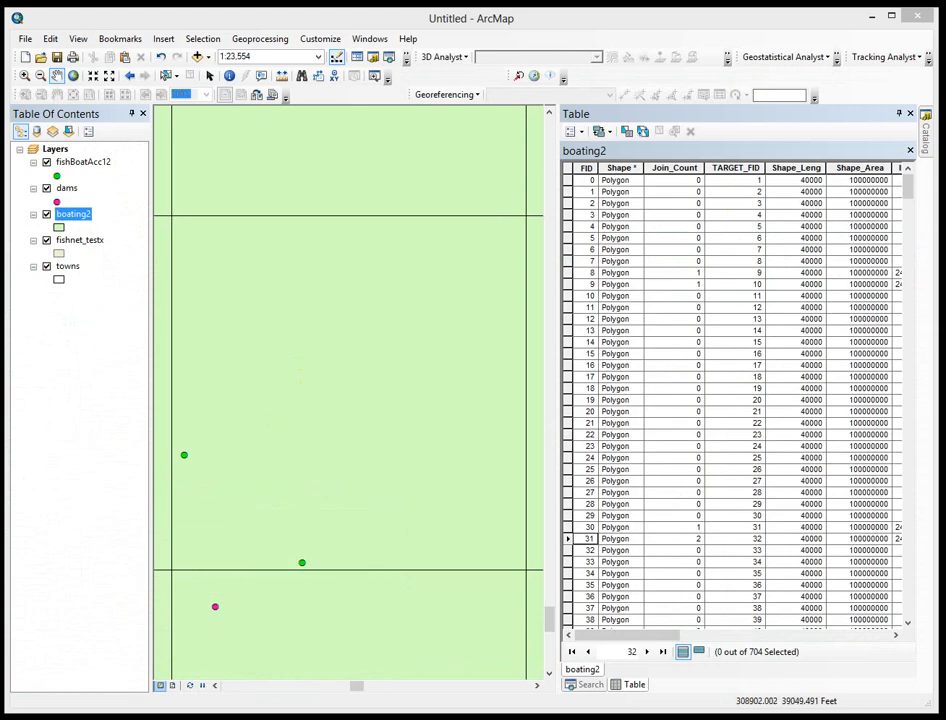
pyautogui.click(68, 188)
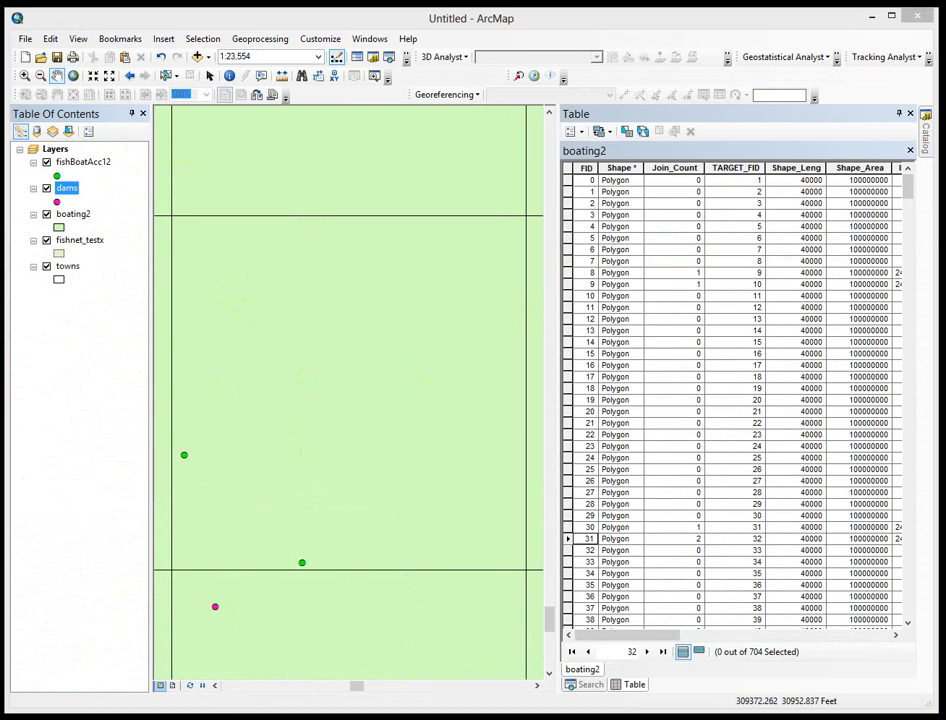
pyautogui.hotkey('alt', 'Tab')
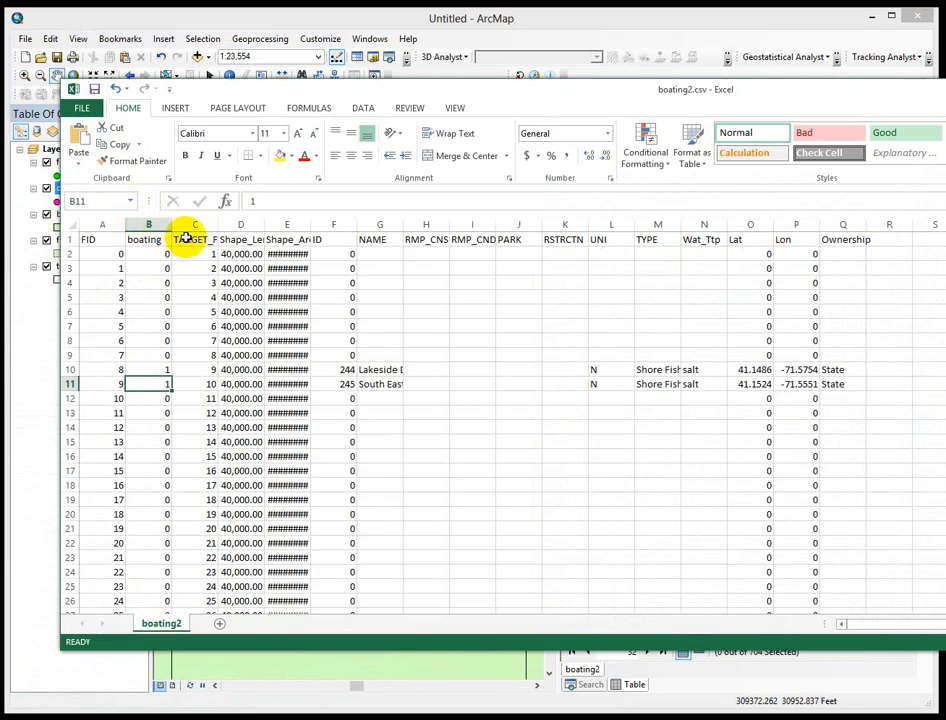
# Delete columns C through Q, from TARGET_FID to Ownership, and enter the header dams in C1.
pyautogui.moveTo(196, 226); pyautogui.dragTo(842, 272)
pyautogui.rightClick(793, 231)
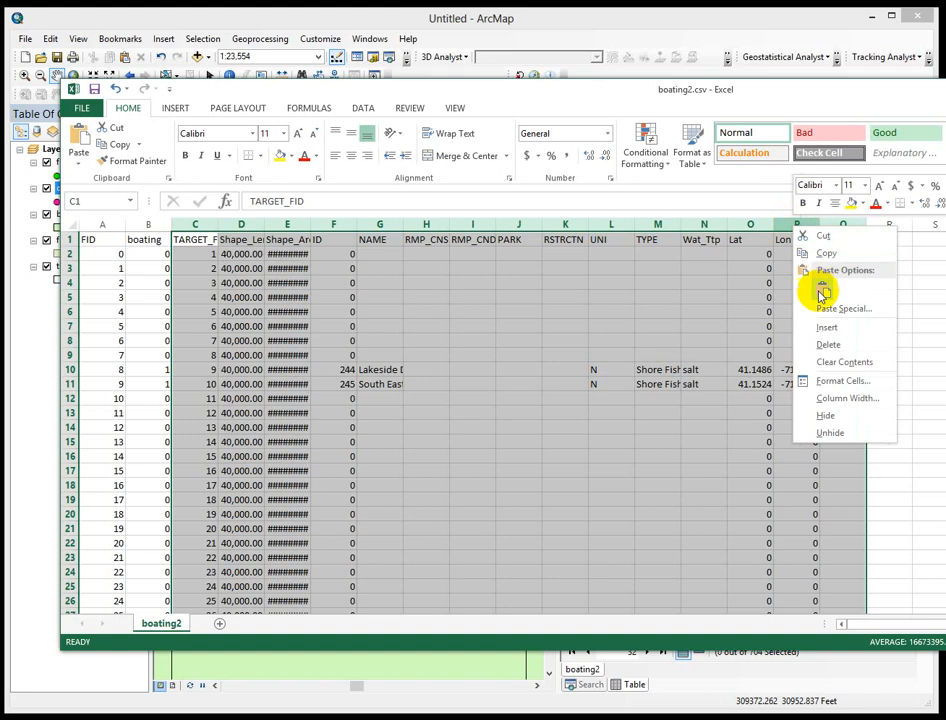
pyautogui.click(825, 346)
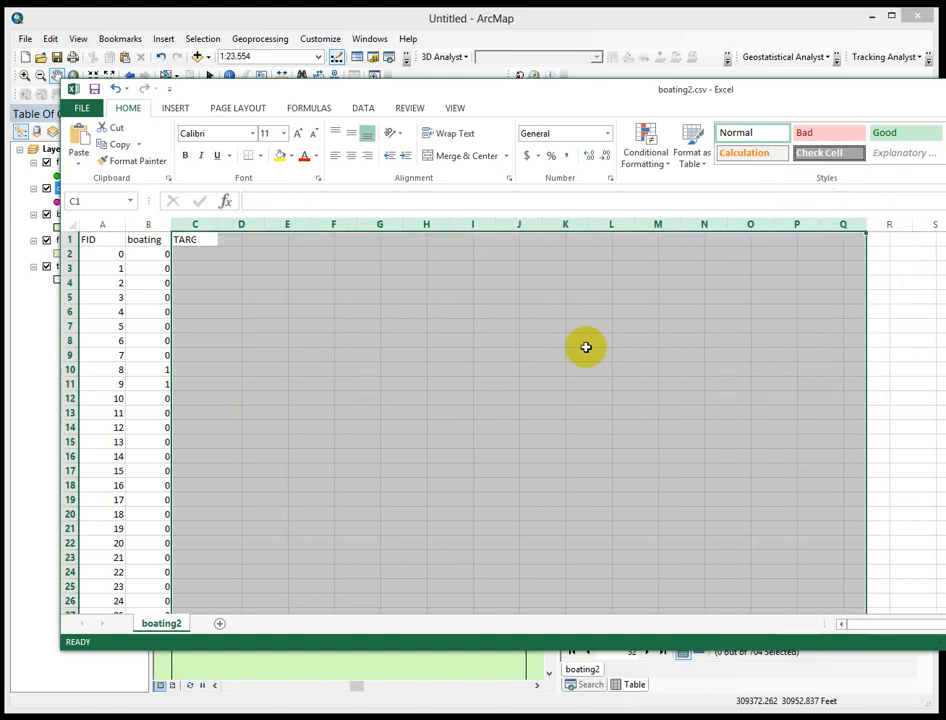
pyautogui.click(192, 239)
pyautogui.write('dams')
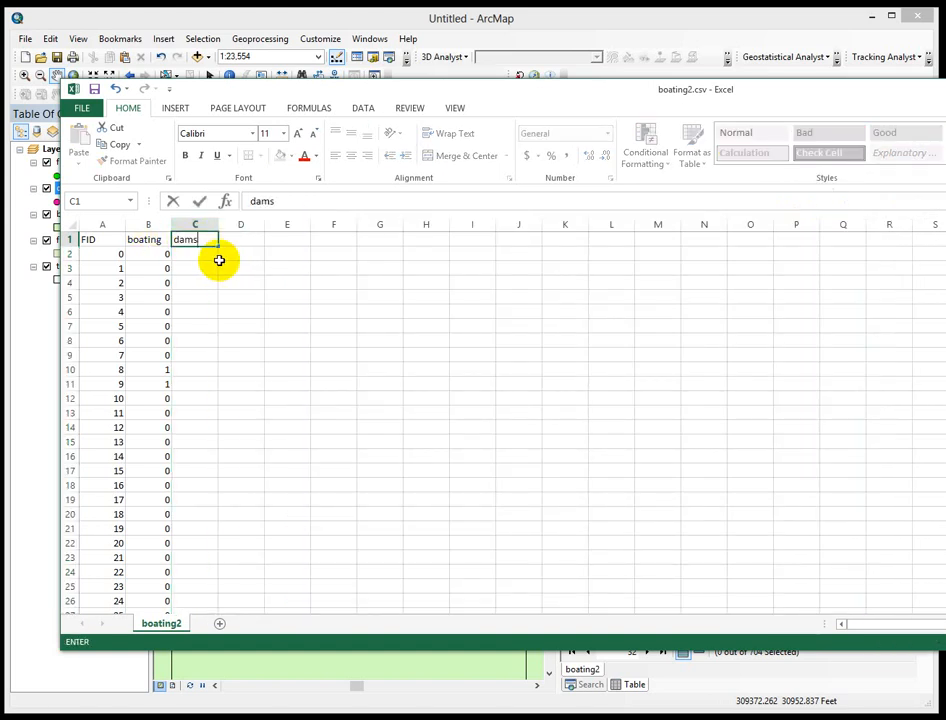
pyautogui.press('Return')
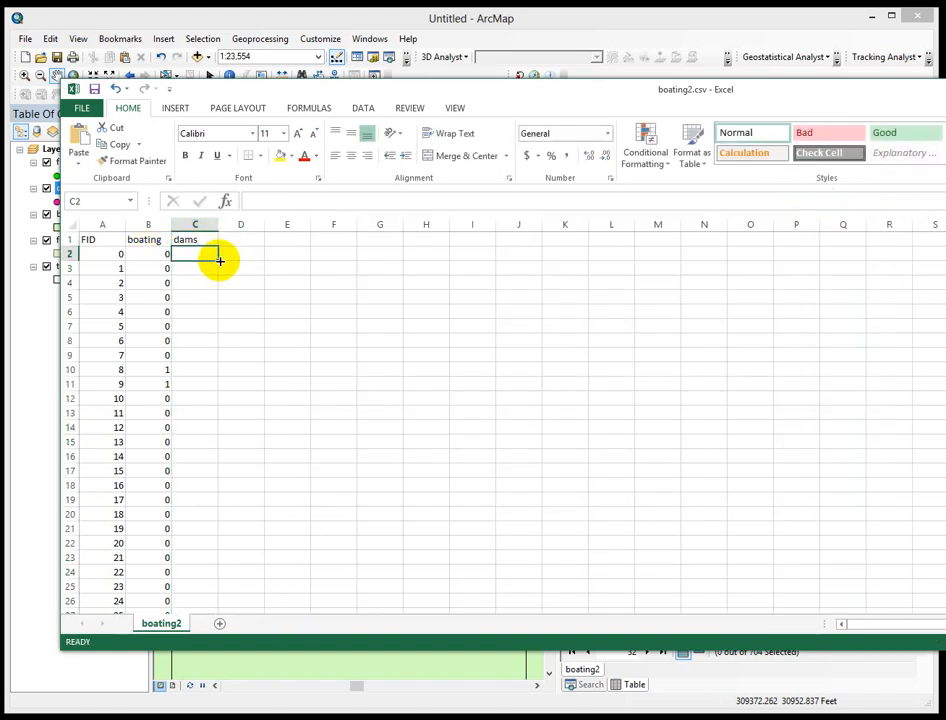
pyautogui.moveTo(185, 369); pyautogui.dragTo(150, 593)
pyautogui.click(248, 373)
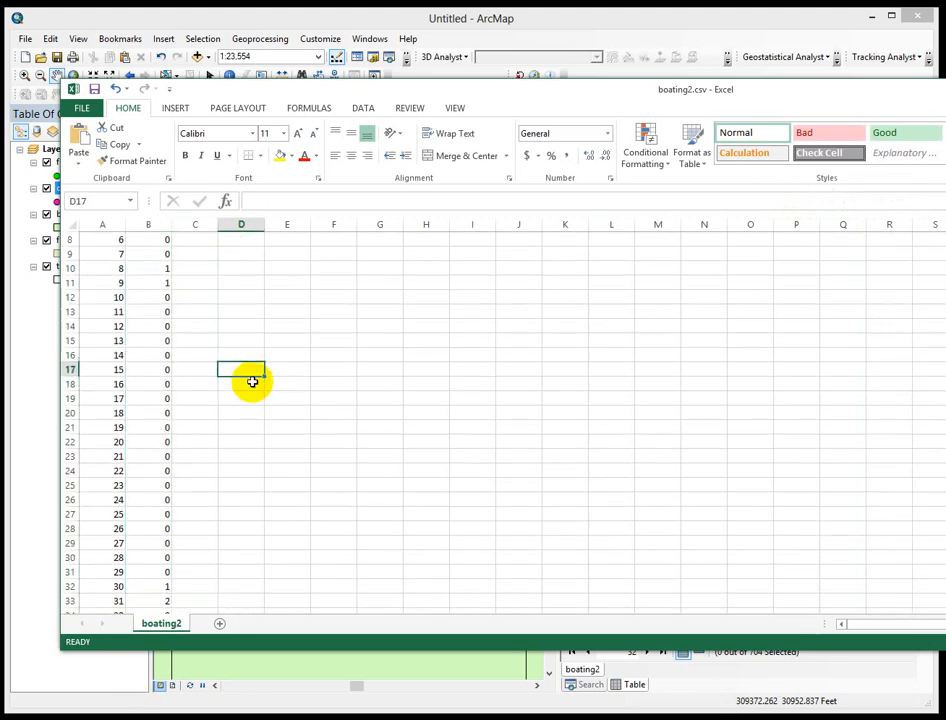
pyautogui.scroll(3, 250, 384)
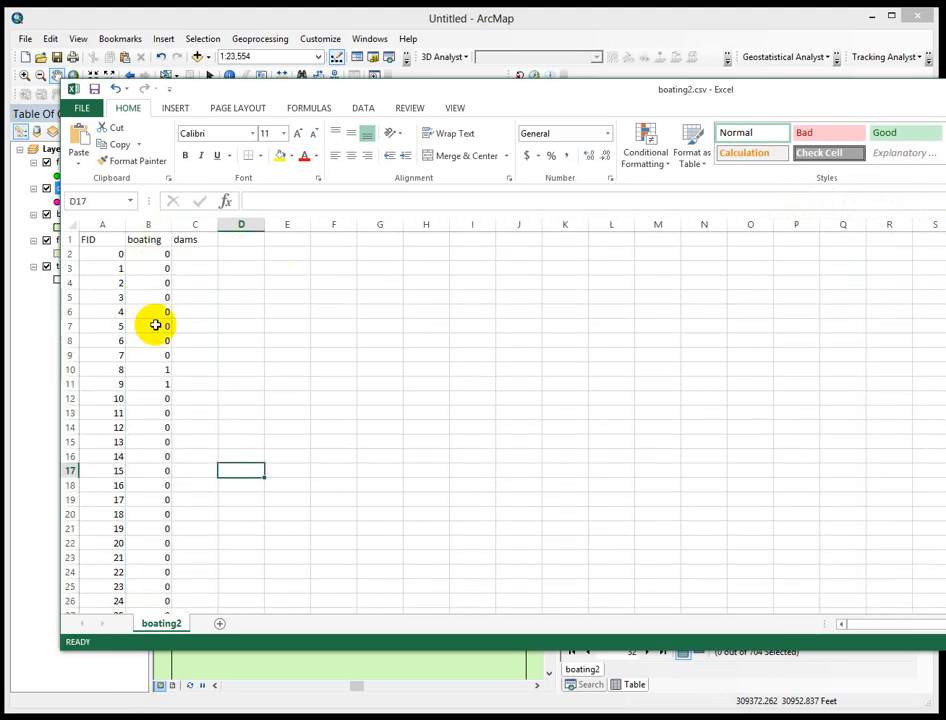